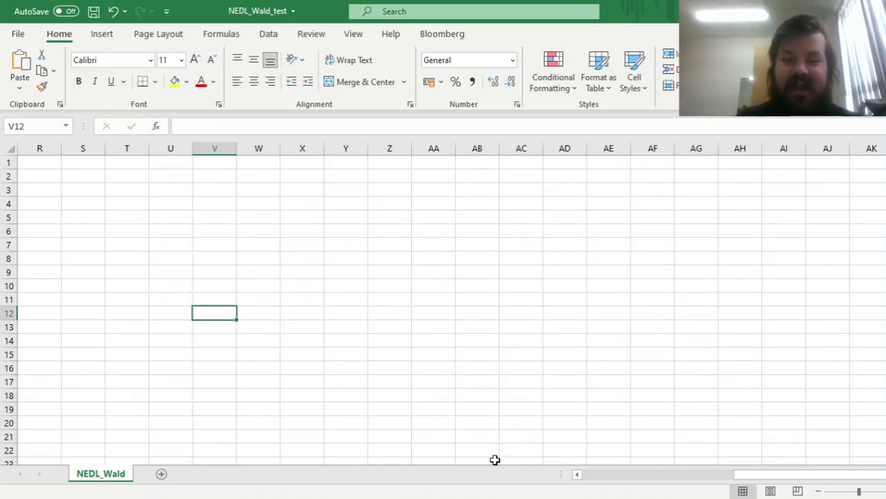
Step: Review the country list and the 2019 Real GDP, Population and Capital stock columns of the dataset
{"action": "key", "text": "ctrl+Left"}
{"action": "key", "text": "ctrl+Left"}
{"action": "key", "text": "ctrl+Up"}
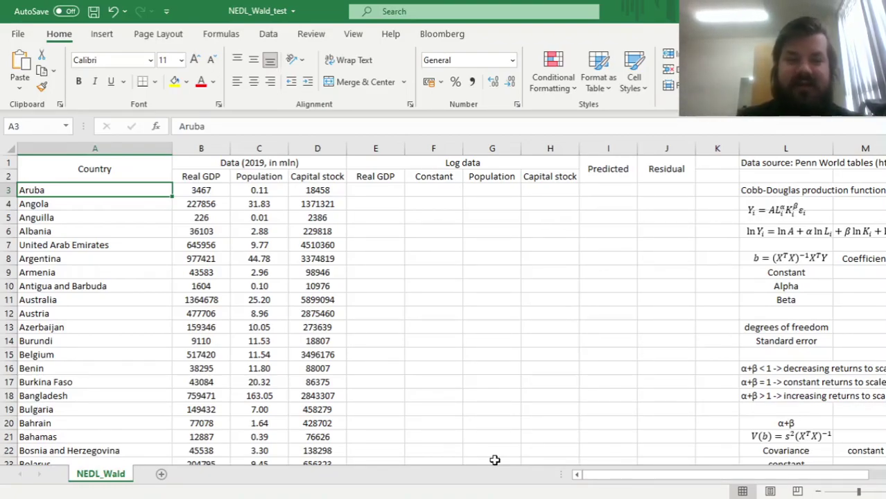
{"action": "key", "text": "ctrl+shift+Down"}
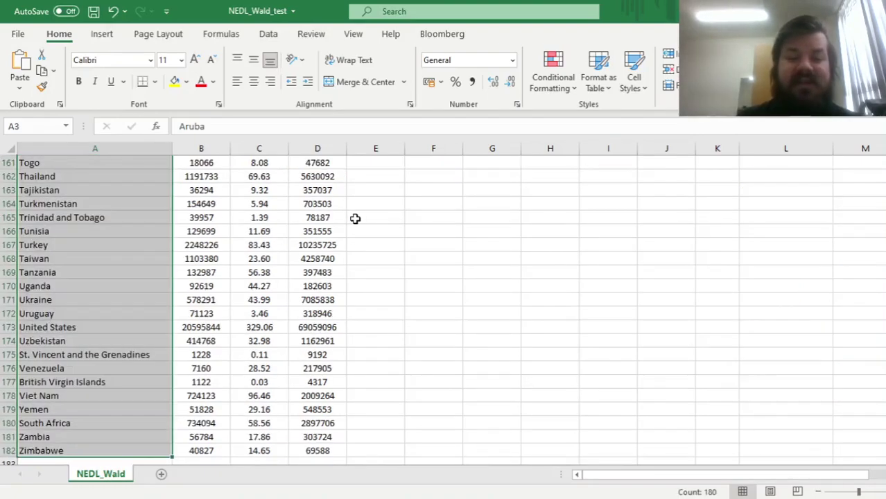
{"action": "key", "text": "ctrl+Home"}
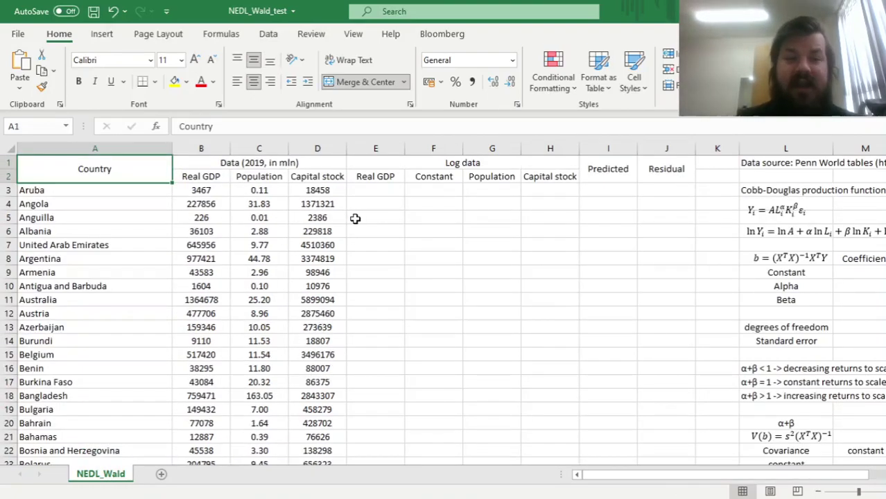
{"action": "key", "text": "Right"}
{"action": "key", "text": "Down"}
{"action": "key", "text": "Right"}
{"action": "key", "text": "Up"}
{"action": "key", "text": "Down"}
{"action": "key", "text": "Left"}
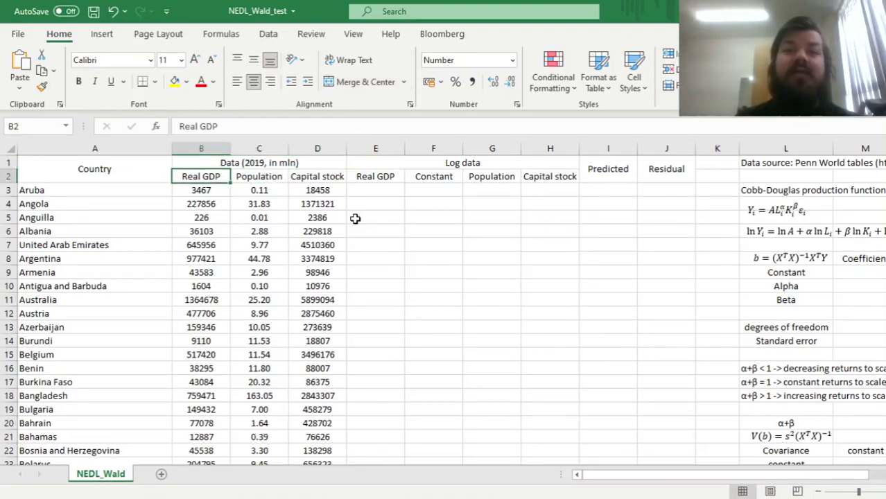
{"action": "key", "text": "Right"}
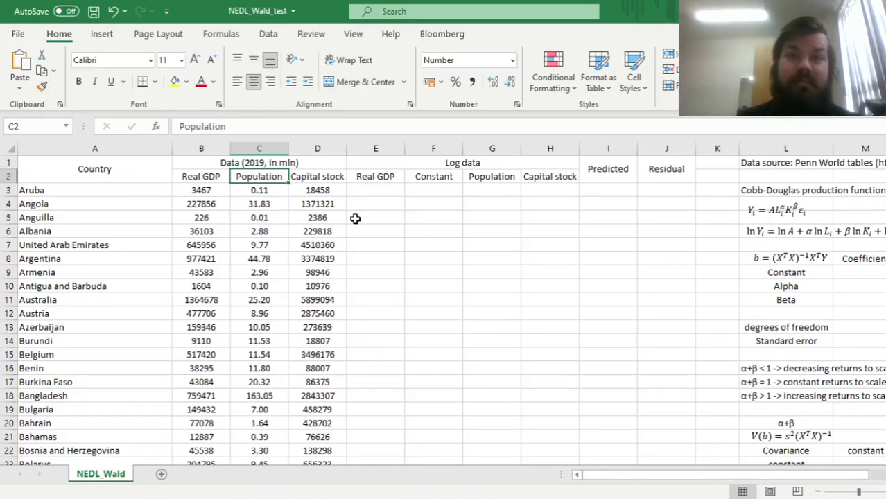
{"action": "key", "text": "Right"}
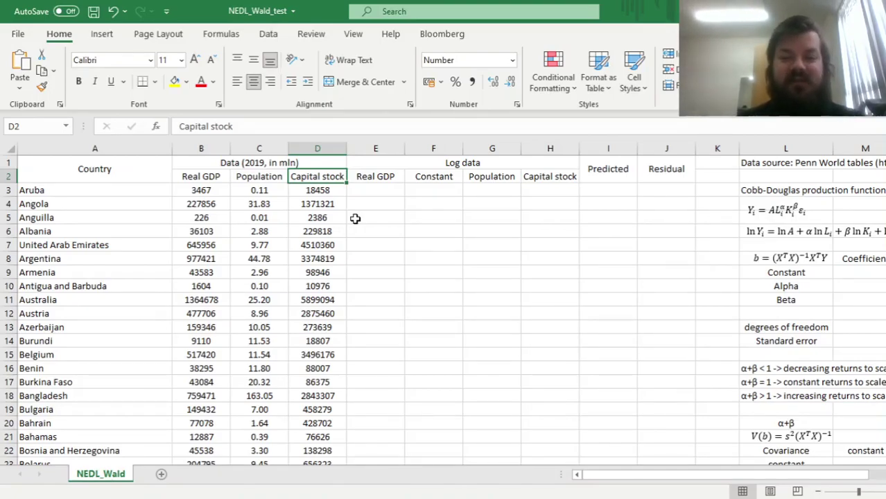
{"action": "key", "text": "Down"}
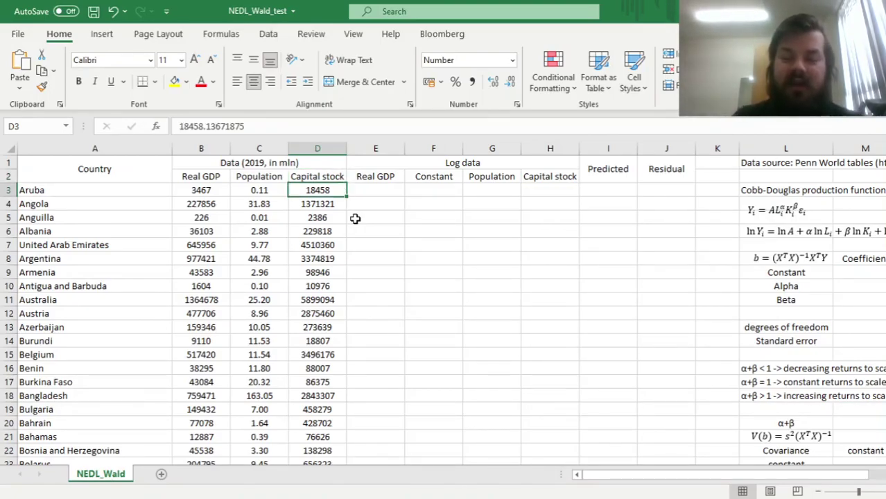
Step: Examine each term of the Cobb-Douglas production function: output, the constant A, labour with alpha and capital with beta
{"action": "left_click", "coordinate": [722, 208]}
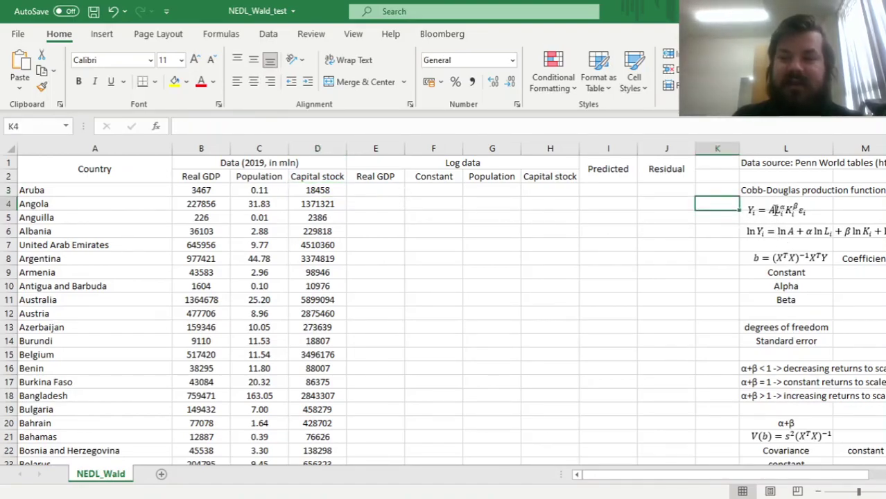
{"action": "left_click", "coordinate": [784, 195]}
{"action": "left_click", "coordinate": [755, 212]}
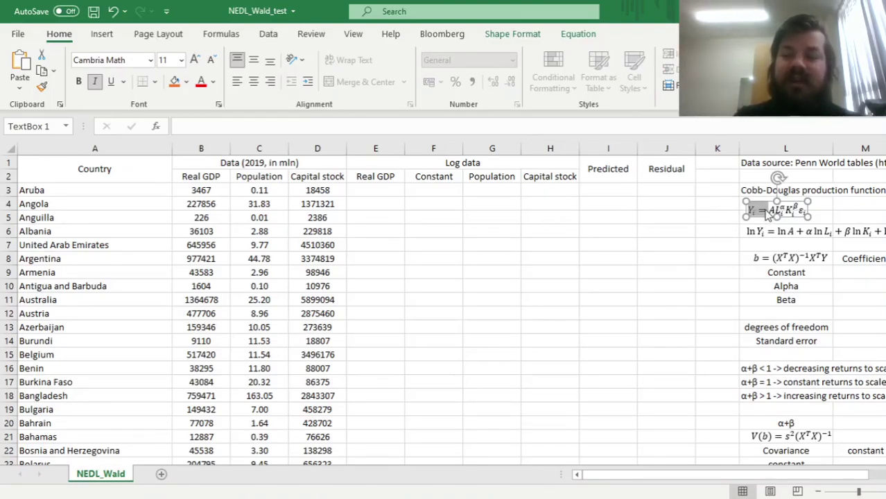
{"action": "left_click", "coordinate": [768, 211]}
{"action": "left_click_drag", "start_coordinate": [767, 211], "coordinate": [805, 212]}
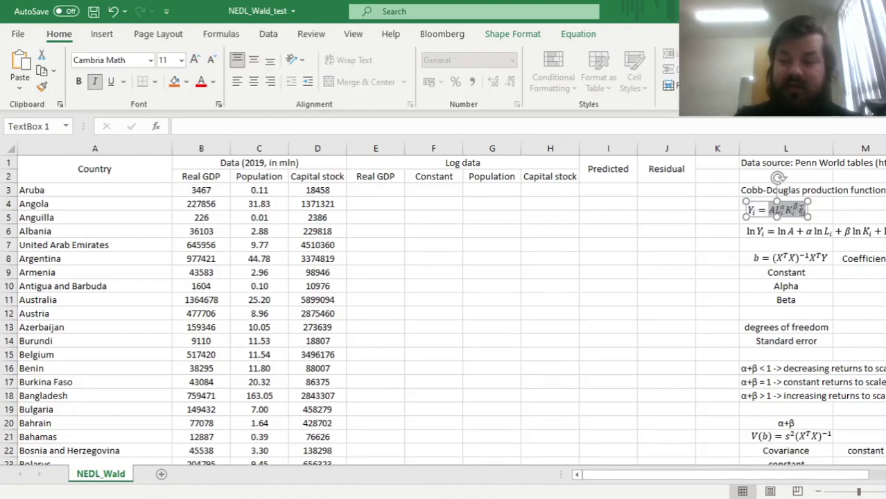
{"action": "left_click", "coordinate": [769, 210]}
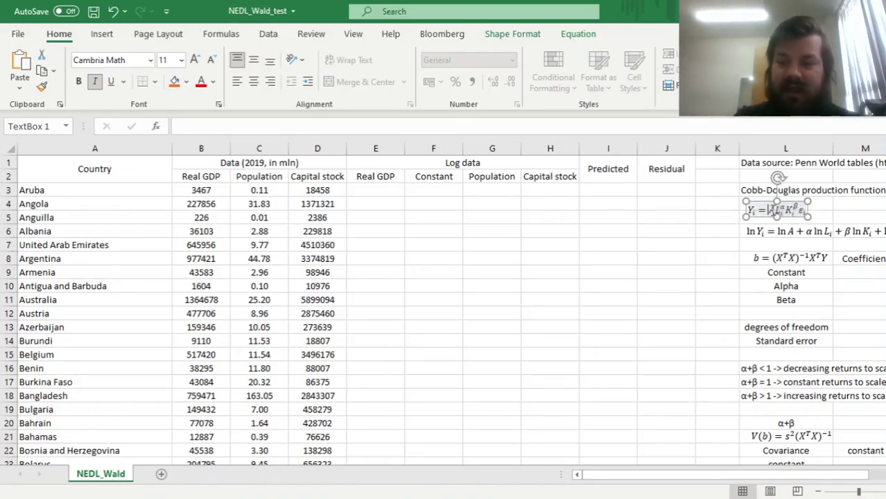
{"action": "left_click_drag", "start_coordinate": [769, 210], "coordinate": [776, 211]}
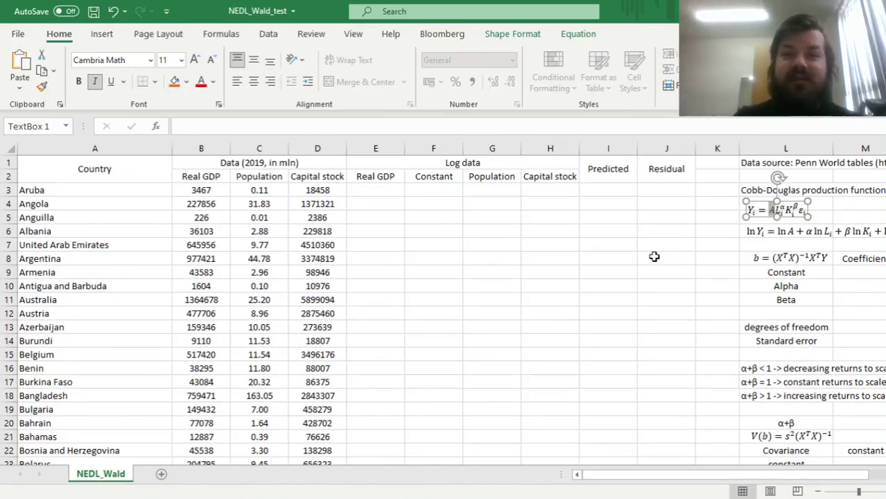
{"action": "left_click", "coordinate": [777, 211]}
{"action": "left_click_drag", "start_coordinate": [778, 210], "coordinate": [785, 211]}
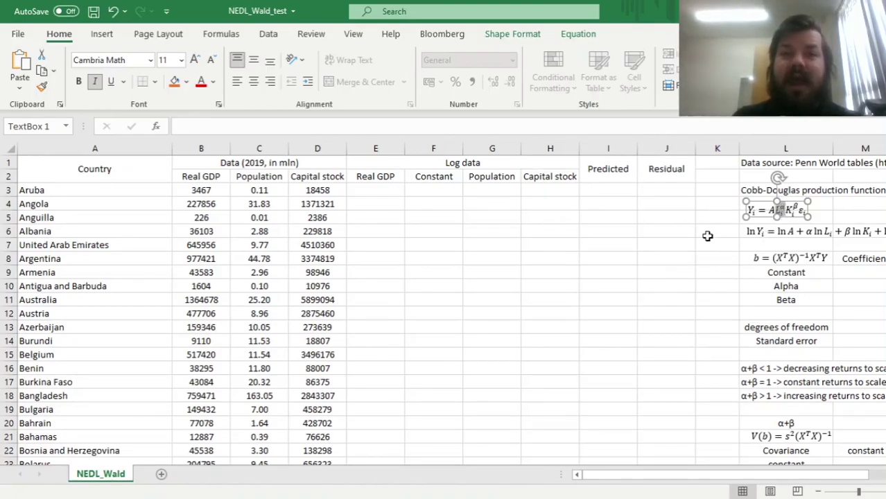
{"action": "left_click_drag", "start_coordinate": [787, 210], "coordinate": [802, 210]}
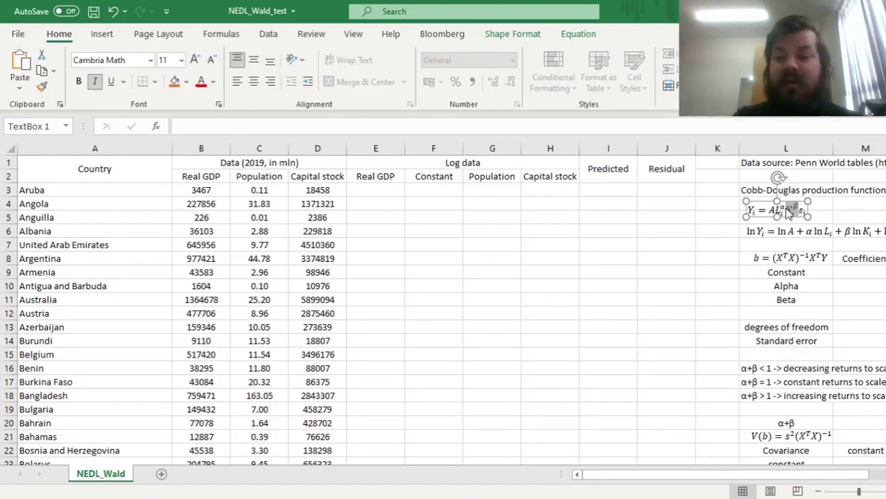
{"action": "left_click", "coordinate": [795, 210]}
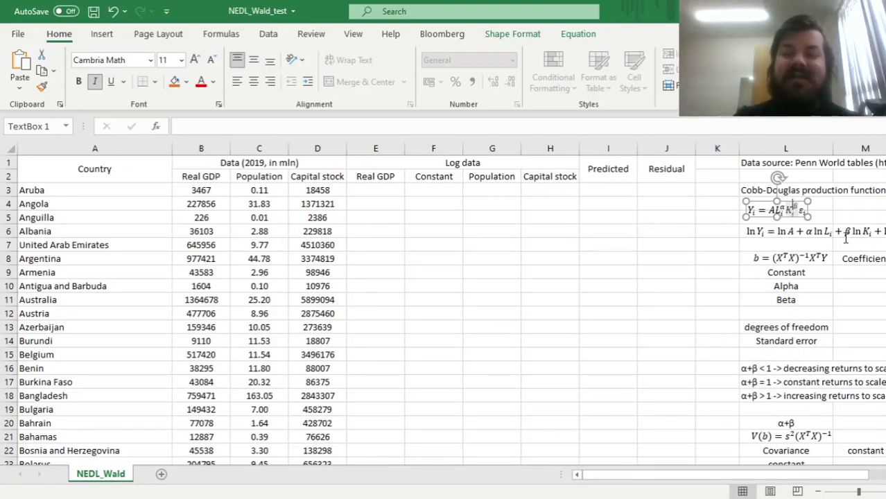
{"action": "left_click", "coordinate": [840, 207]}
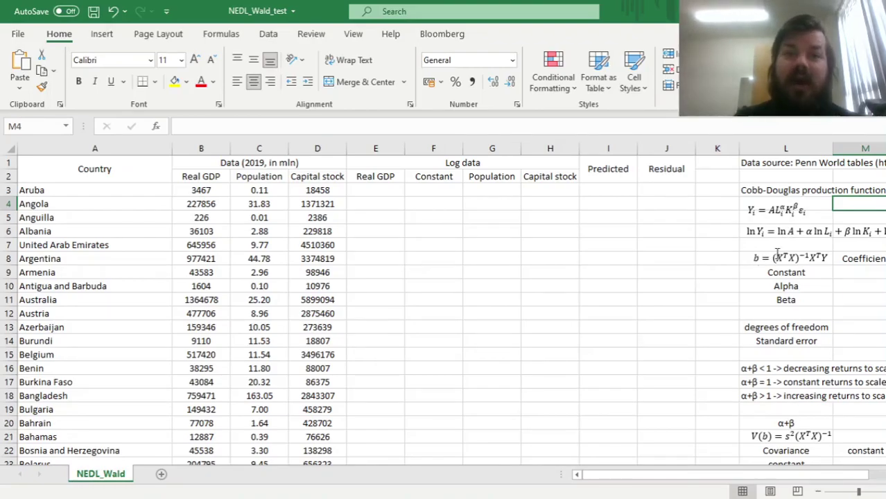
Step: Compare the multiplicative Cobb-Douglas equation with its log-linear form and view the empty regression results layout
{"action": "left_click", "coordinate": [716, 247]}
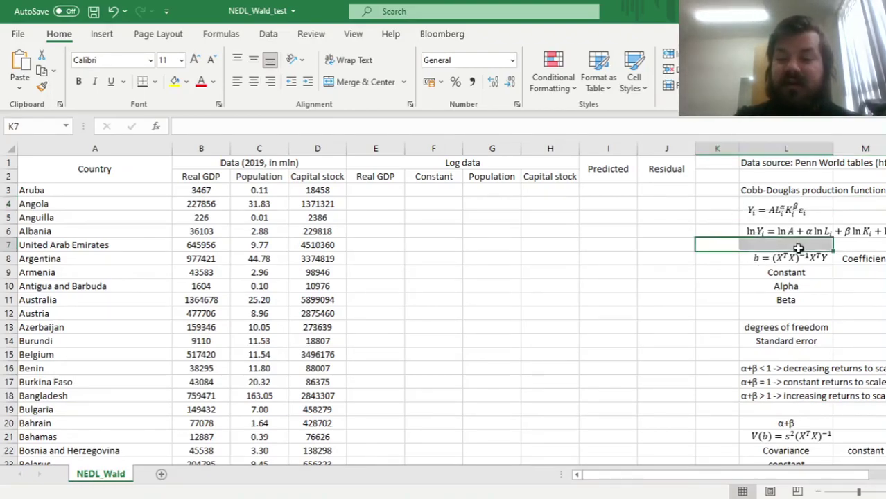
{"action": "scroll", "coordinate": [721, 243], "scroll_direction": "right", "scroll_amount": 3}
{"action": "left_click", "coordinate": [767, 242]}
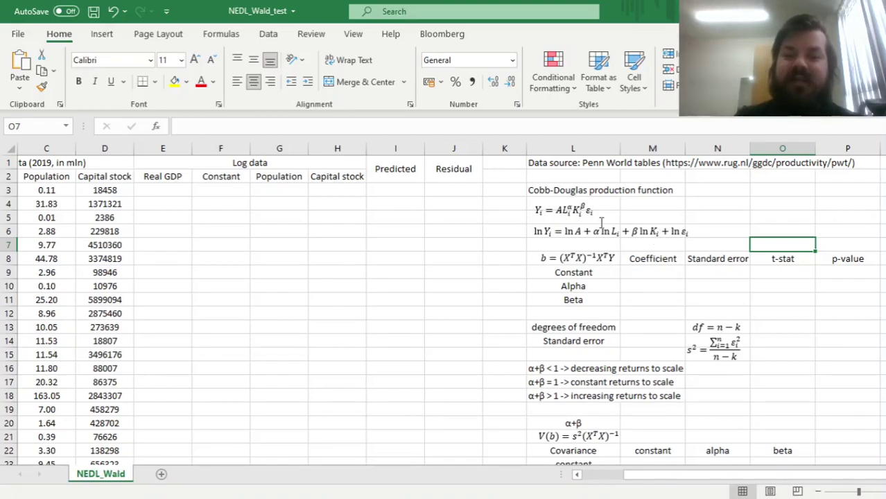
{"action": "left_click", "coordinate": [558, 210]}
{"action": "left_click_drag", "start_coordinate": [570, 210], "coordinate": [593, 210]}
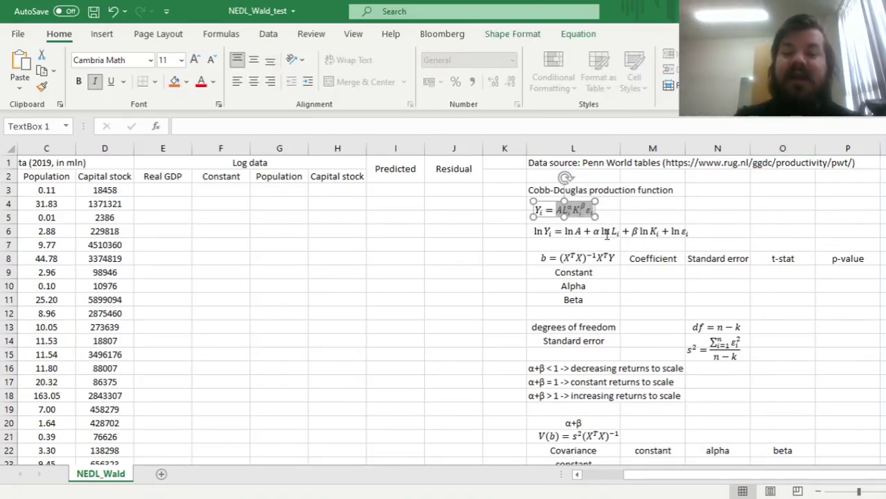
{"action": "left_click", "coordinate": [568, 210]}
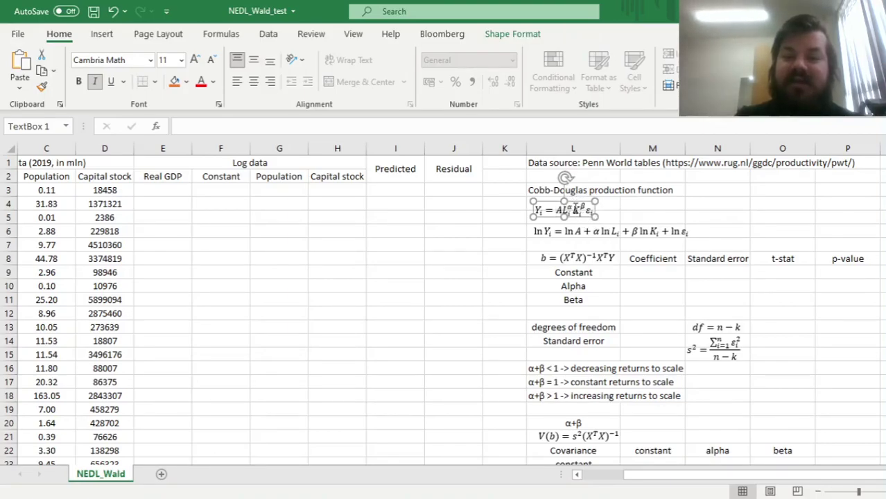
{"action": "left_click_drag", "start_coordinate": [573, 209], "coordinate": [594, 211]}
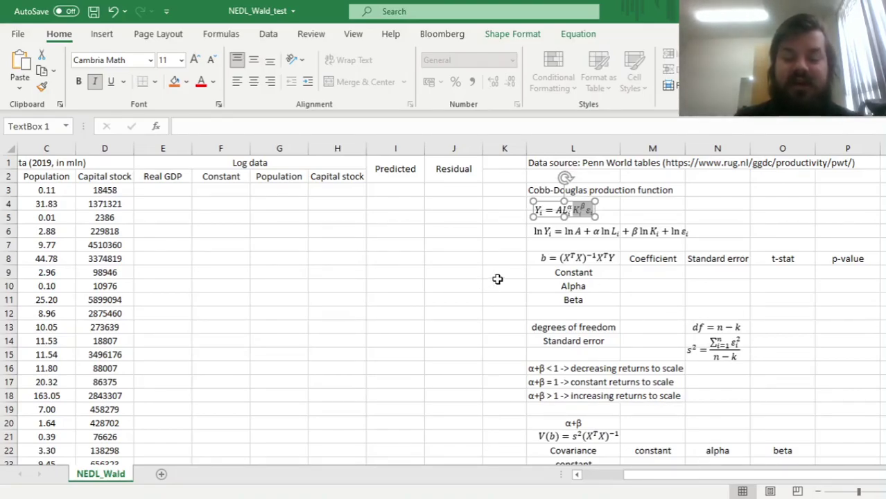
{"action": "left_click", "coordinate": [455, 219]}
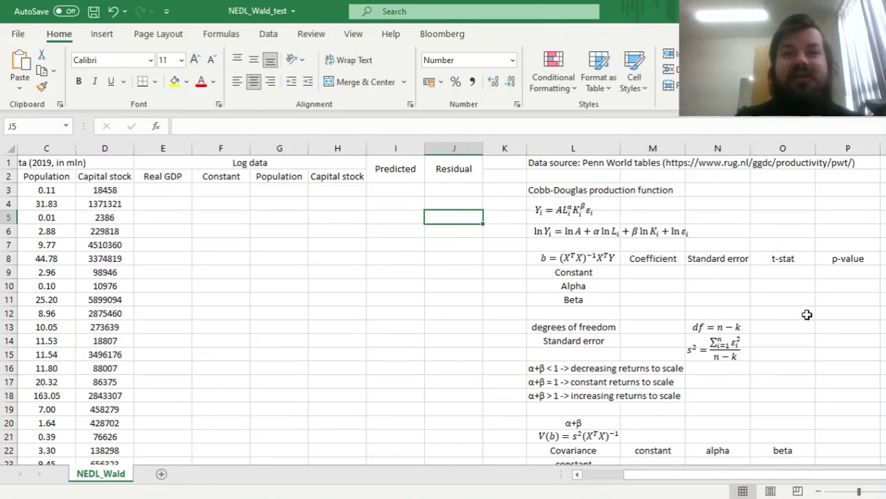
Step: Compute the natural log of Aruba's Real GDP in E3 with =LN(B3)
{"action": "left_click", "coordinate": [180, 186]}
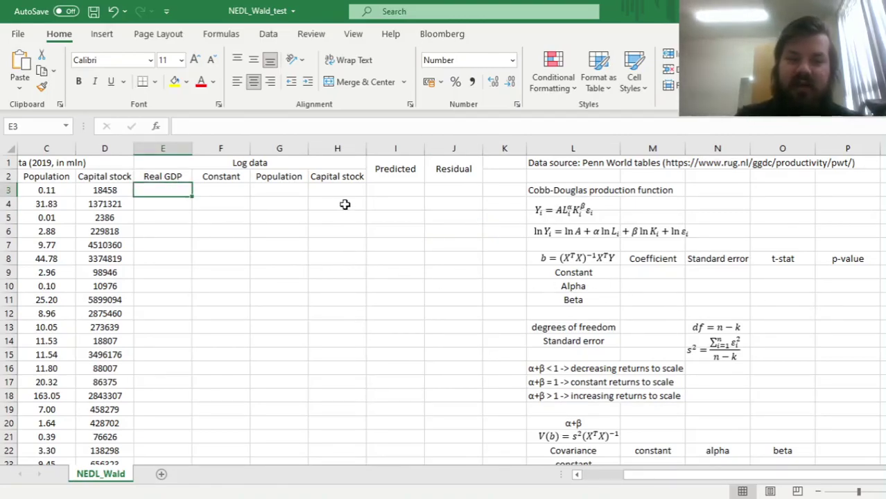
{"action": "type", "text": "=LN("}
{"action": "key", "text": "Left"}
{"action": "key", "text": "Left"}
{"action": "key", "text": "Left"}
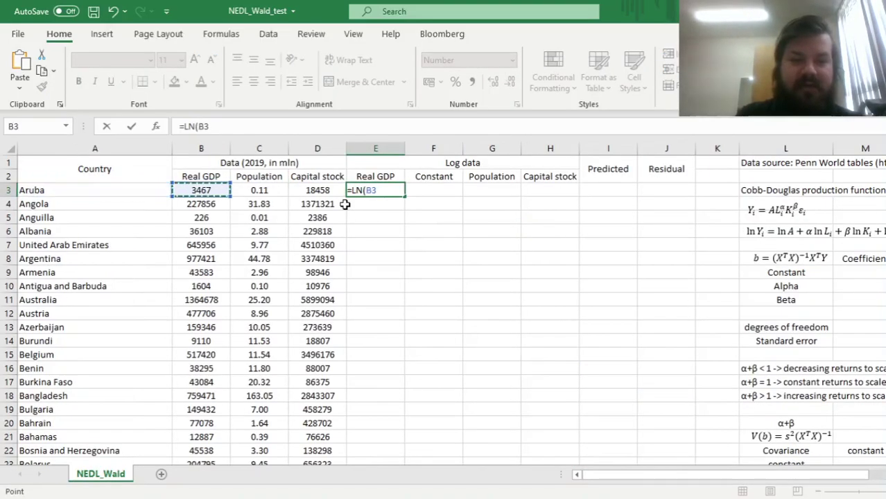
{"action": "type", "text": ")"}
{"action": "key", "text": "Return"}
Step: Compute the natural log of Aruba's Population in G3 with =LN(C3)
{"action": "key", "text": "Up"}
{"action": "key", "text": "Right"}
{"action": "key", "text": "Right"}
{"action": "type", "text": "=LN("}
{"action": "key", "text": "Left"}
{"action": "key", "text": "Left"}
{"action": "key", "text": "Left"}
{"action": "key", "text": "Left"}
{"action": "key", "text": "Left"}
{"action": "key", "text": "Right"}
{"action": "type", "text": ")"}
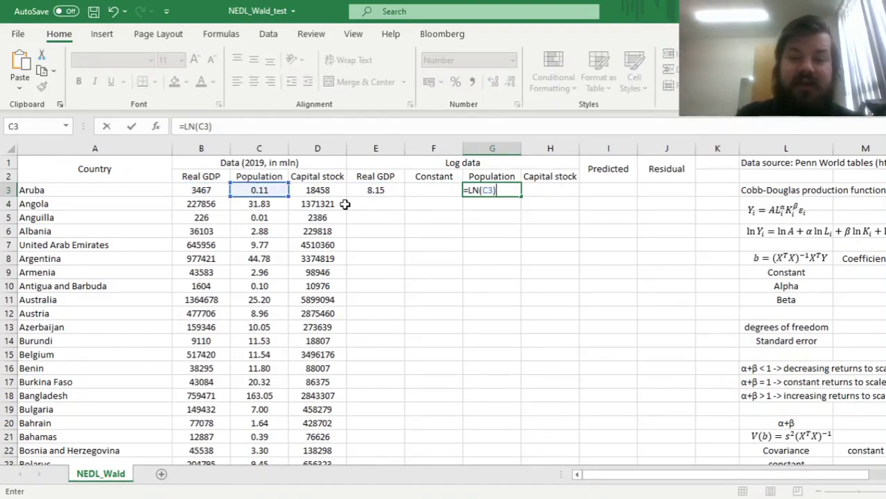
{"action": "key", "text": "Return"}
Step: Copy the log formula from G3 into the Capital stock log cell H3
{"action": "key", "text": "Up"}
{"action": "key", "text": "ctrl+c"}
{"action": "key", "text": "Right"}
{"action": "key", "text": "ctrl+v"}
Step: Enter 1 in the first two cells of the Constant column, F3 and F4
{"action": "key", "text": "Left"}
{"action": "key", "text": "Left"}
{"action": "type", "text": "1"}
{"action": "key", "text": "Return"}
{"action": "type", "text": "1"}
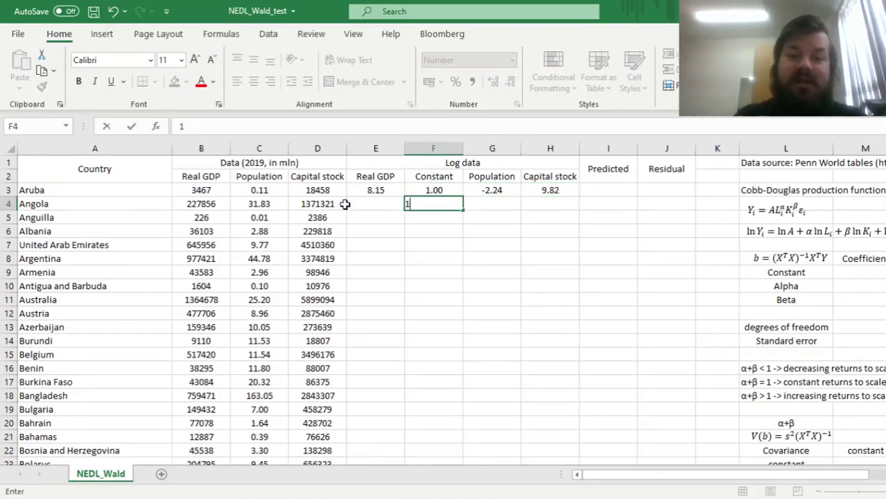
{"action": "key", "text": "Up"}
Step: Extend the log formulas to row 4 and fill the log data columns E to H down for all countries
{"action": "key", "text": "Left"}
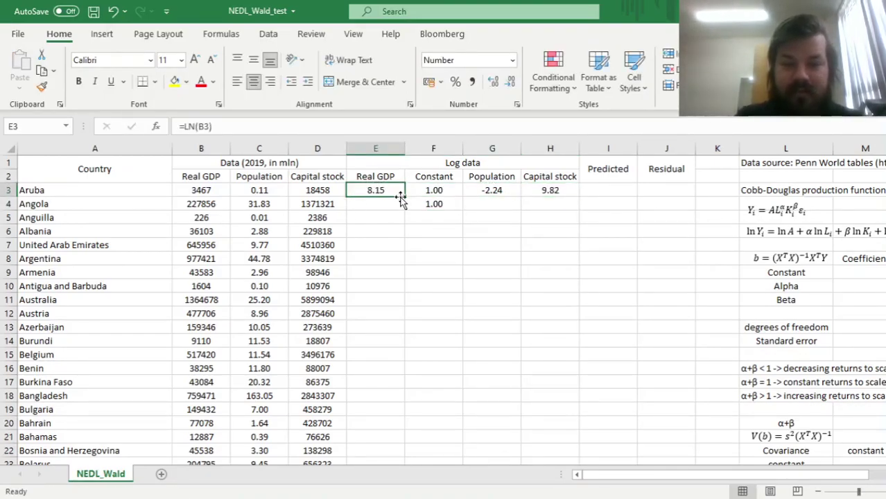
{"action": "left_click_drag", "start_coordinate": [403, 197], "coordinate": [405, 206]}
{"action": "left_click_drag", "start_coordinate": [485, 192], "coordinate": [578, 214]}
{"action": "left_click_drag", "start_coordinate": [378, 192], "coordinate": [579, 210]}
{"action": "double_click", "coordinate": [580, 211]}
Step: Begin a formula across coefficient cells M9:M11 with =MINVERSE(MMULT(TRANSPOSE(F3:H182), using the constant and log regressors down to row 182
{"action": "left_click_drag", "start_coordinate": [666, 259], "coordinate": [848, 299]}
{"action": "left_click", "coordinate": [848, 300]}
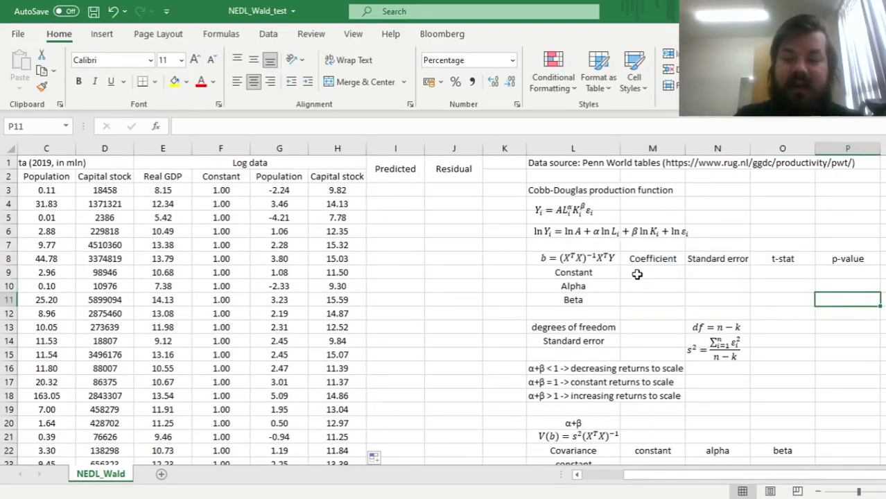
{"action": "left_click_drag", "start_coordinate": [637, 273], "coordinate": [638, 300]}
{"action": "type", "text": "="}
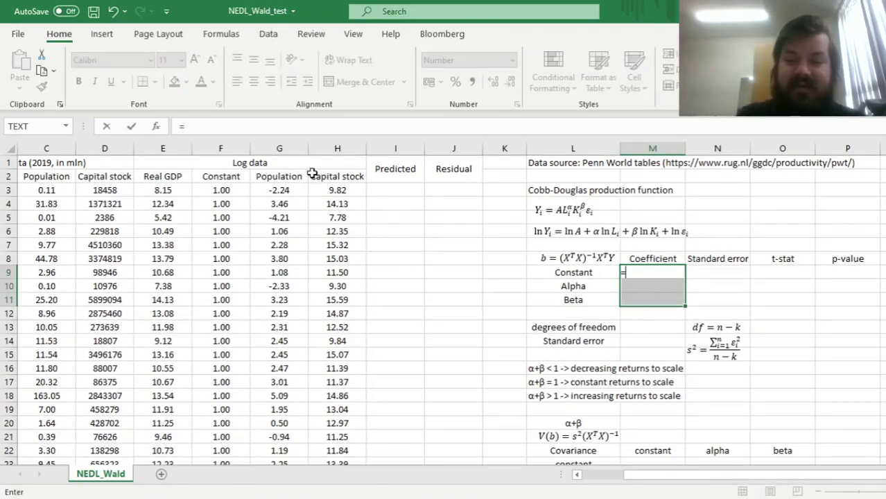
{"action": "type", "text": "M"}
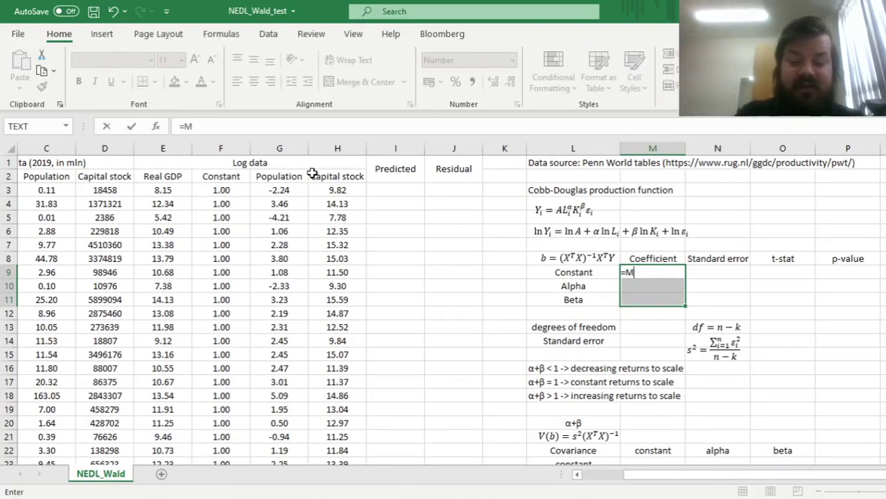
{"action": "type", "text": "INVERSE(MMULT(TRANSPOS"}
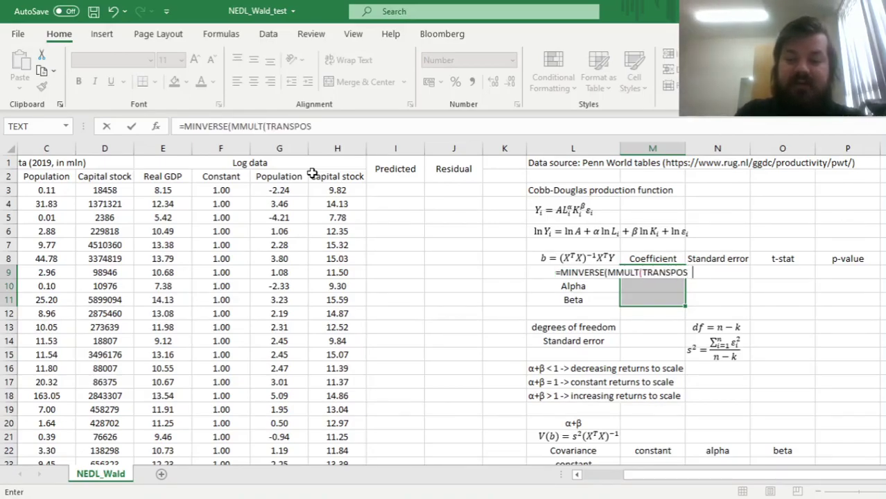
{"action": "type", "text": "E("}
{"action": "left_click_drag", "start_coordinate": [223, 194], "coordinate": [326, 239]}
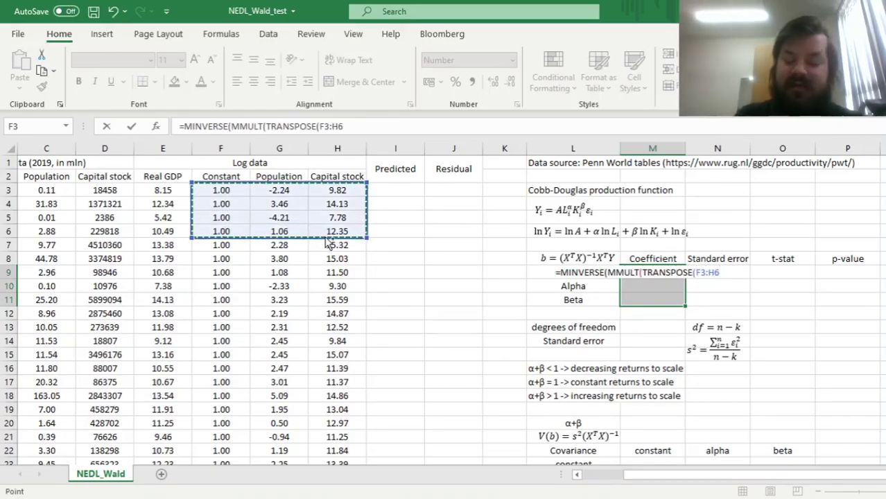
{"action": "key", "text": "ctrl+shift+Down"}
{"action": "type", "text": "),"}
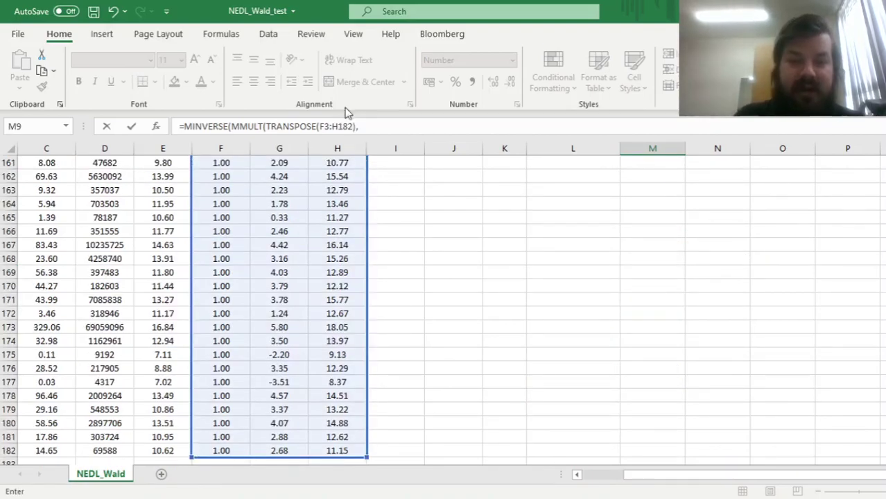
Step: Complete the cross-product inside the M9:M11 formula by adding the regressor range F3:H182 as the second MMULT argument
{"action": "left_click_drag", "start_coordinate": [319, 126], "coordinate": [354, 126]}
{"action": "key", "text": "ctrl+c"}
{"action": "left_click", "coordinate": [362, 126]}
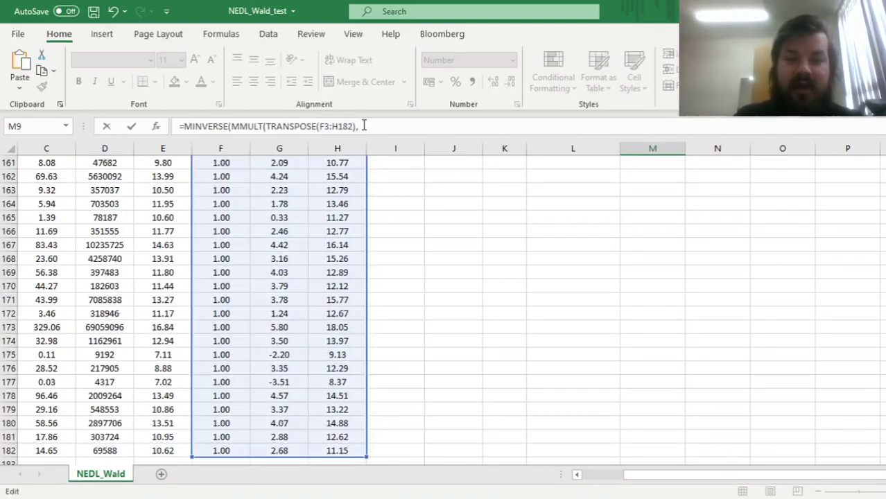
{"action": "key", "text": "ctrl+v"}
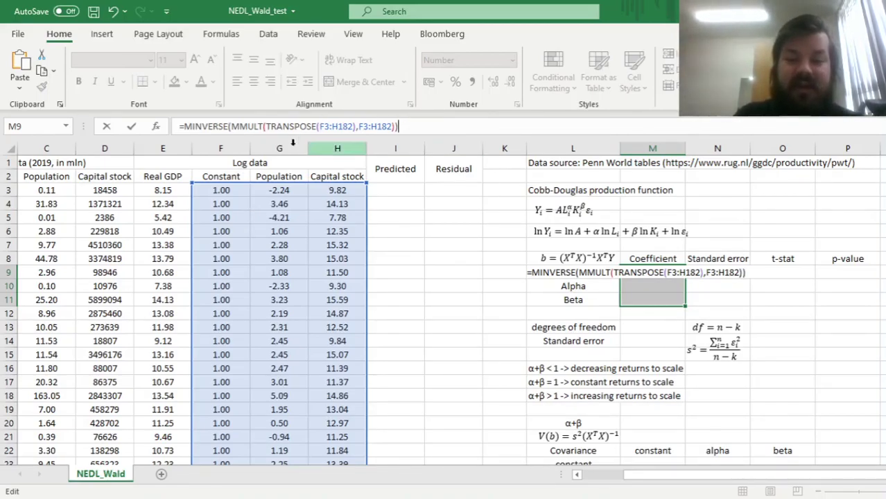
Step: Close the inverse and wrap it in an outer MMULT that multiplies it by TRANSPOSE(F3:H182)
{"action": "type", "text": "MMULT("}
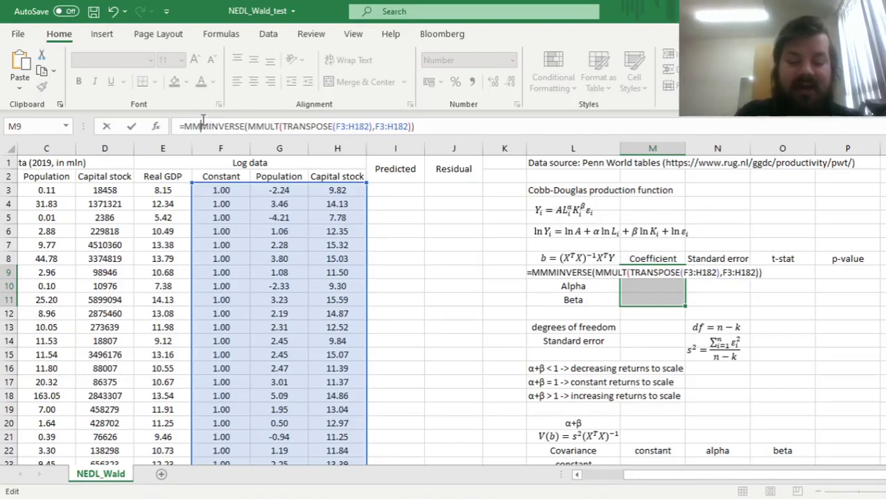
{"action": "type", "text": ","}
{"action": "left_click_drag", "start_coordinate": [303, 127], "coordinate": [391, 135]}
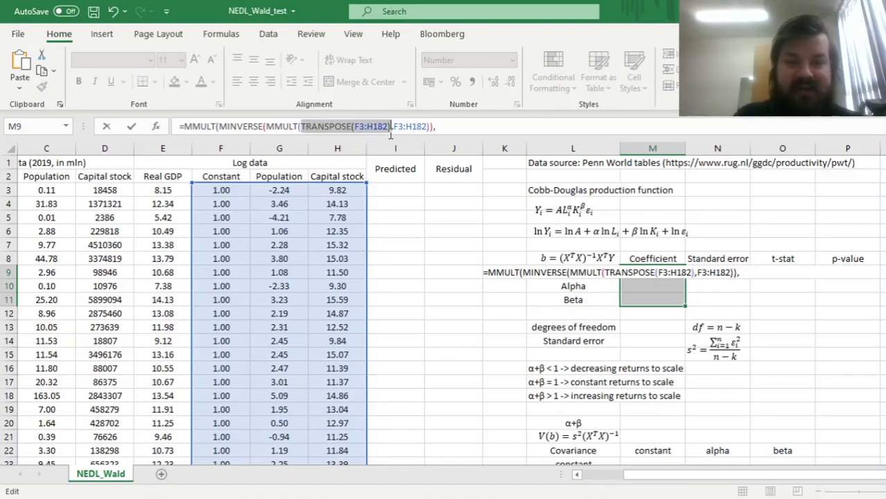
{"action": "key", "text": "ctrl+c"}
{"action": "left_click", "coordinate": [451, 126]}
{"action": "key", "text": "ctrl+v"}
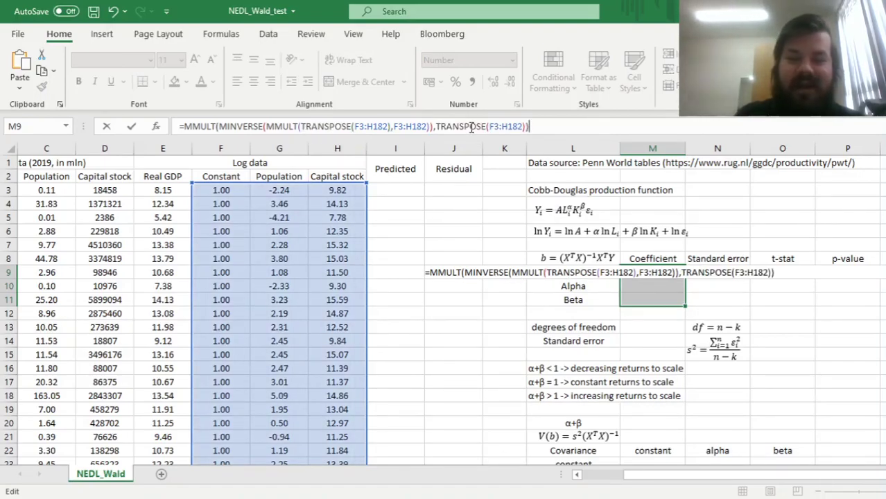
Step: Wrap the formula in another MMULT with the log Real GDP range E3:E182 and enter it as an array formula in M9:M11
{"action": "type", "text": "MMULT("}
{"action": "left_click", "coordinate": [582, 126]}
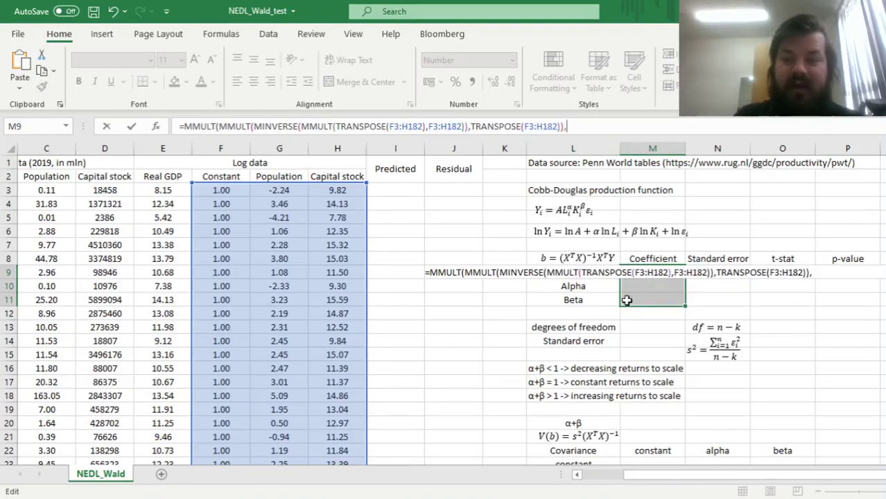
{"action": "left_click", "coordinate": [166, 194]}
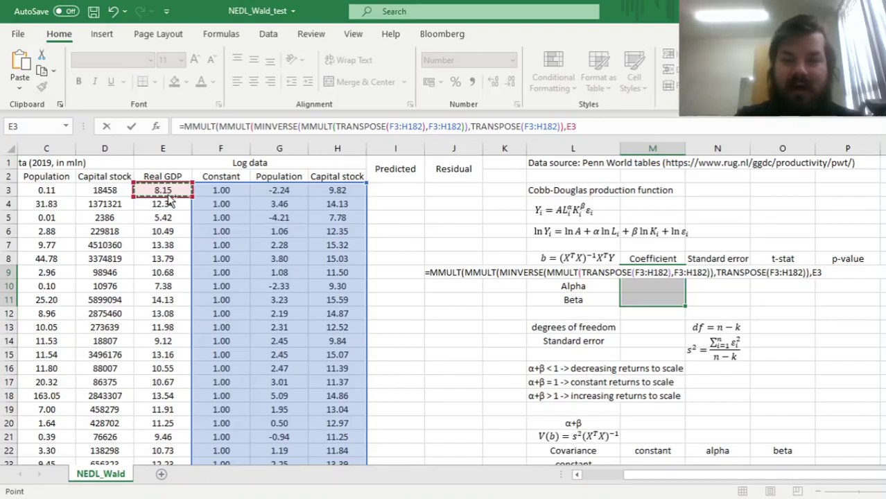
{"action": "key", "text": "ctrl+shift+Down"}
{"action": "type", "text": ")"}
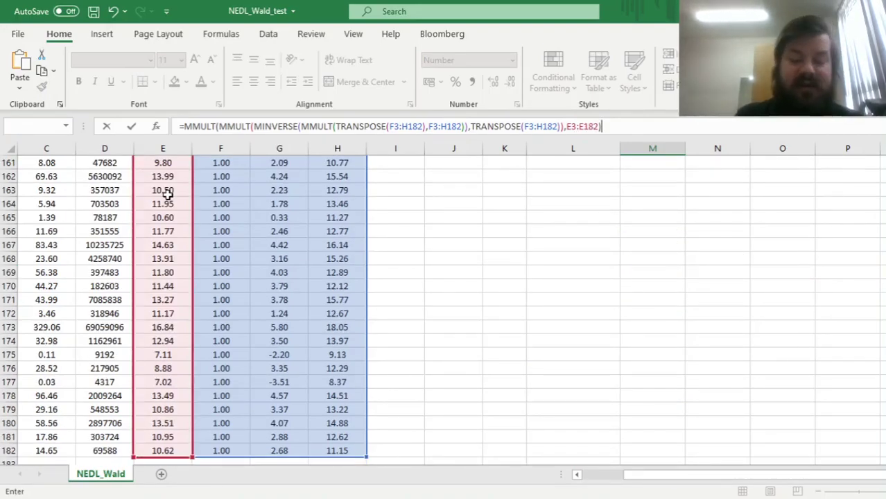
{"action": "key", "text": "Return"}
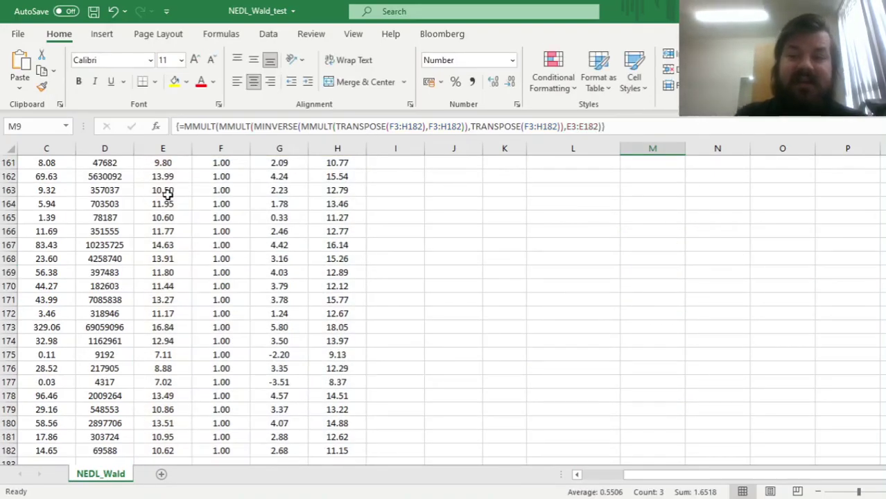
Step: Examine the estimated coefficients in M9:M11, comparing Alpha with Beta
{"action": "key", "text": "ctrl+Up"}
{"action": "key", "text": "ctrl+Up"}
{"action": "left_click_drag", "start_coordinate": [650, 274], "coordinate": [655, 296]}
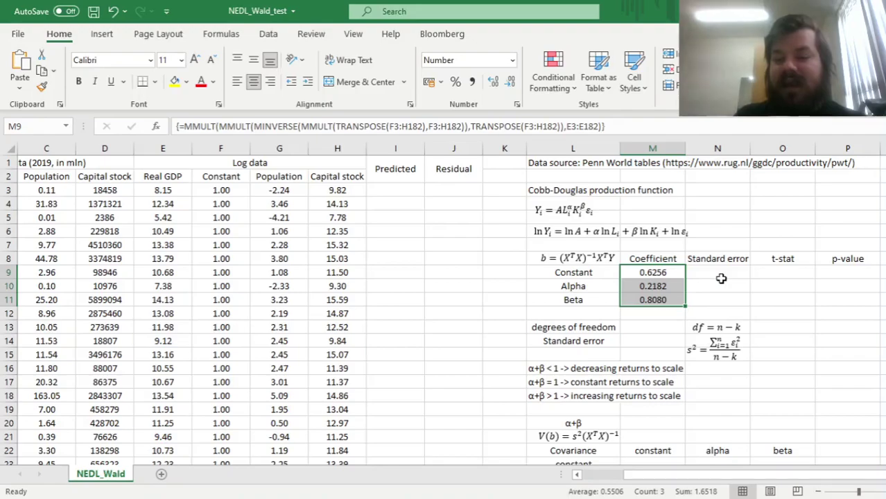
{"action": "left_click_drag", "start_coordinate": [637, 286], "coordinate": [652, 299]}
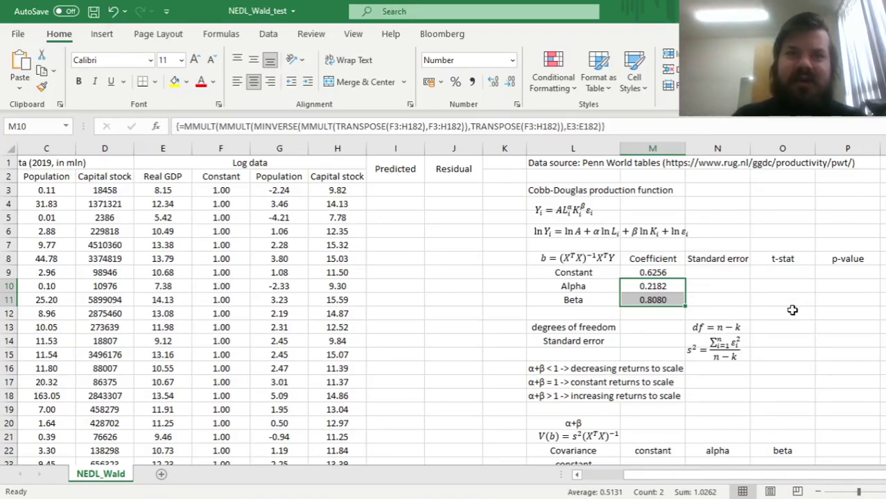
{"action": "left_click", "coordinate": [659, 300]}
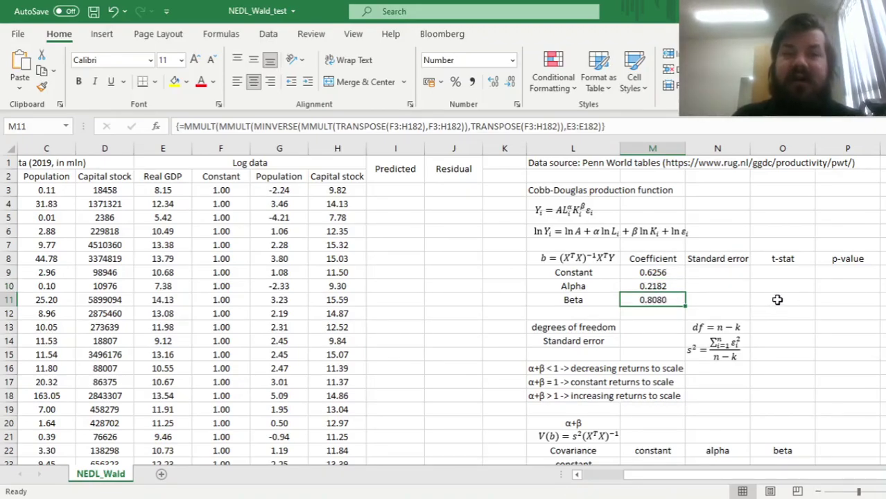
{"action": "left_click", "coordinate": [660, 285]}
{"action": "left_click", "coordinate": [666, 300]}
{"action": "left_click", "coordinate": [662, 287]}
{"action": "left_click", "coordinate": [661, 300]}
{"action": "left_click", "coordinate": [660, 287]}
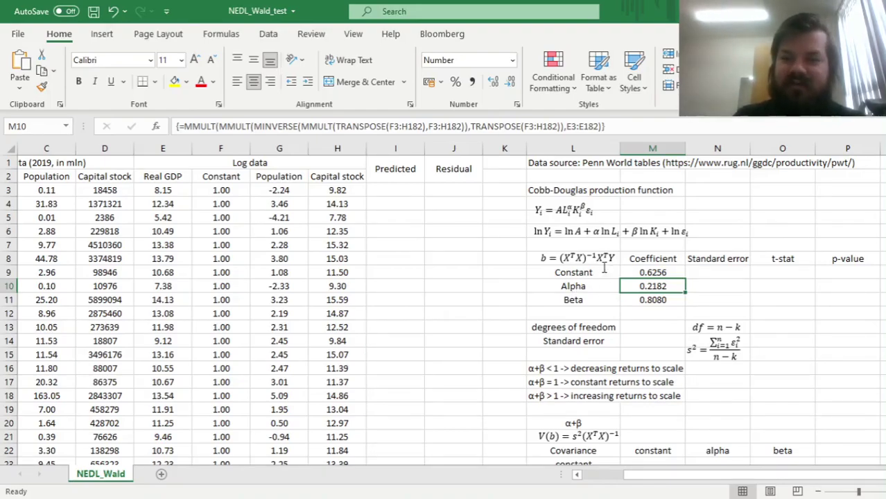
{"action": "left_click", "coordinate": [652, 299]}
{"action": "left_click", "coordinate": [641, 285]}
{"action": "left_click", "coordinate": [644, 300]}
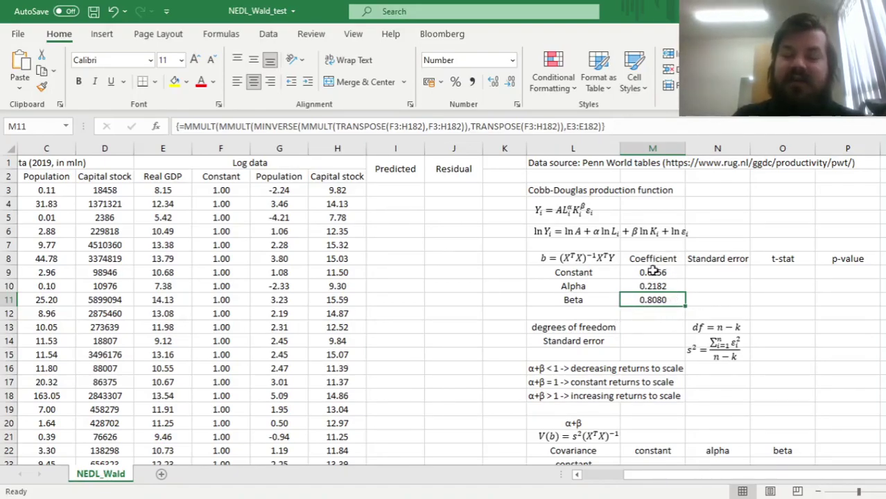
Step: Begin the degrees of freedom formula in M13 with the number of observations, =COUNT(E3:E182)
{"action": "left_click", "coordinate": [660, 327]}
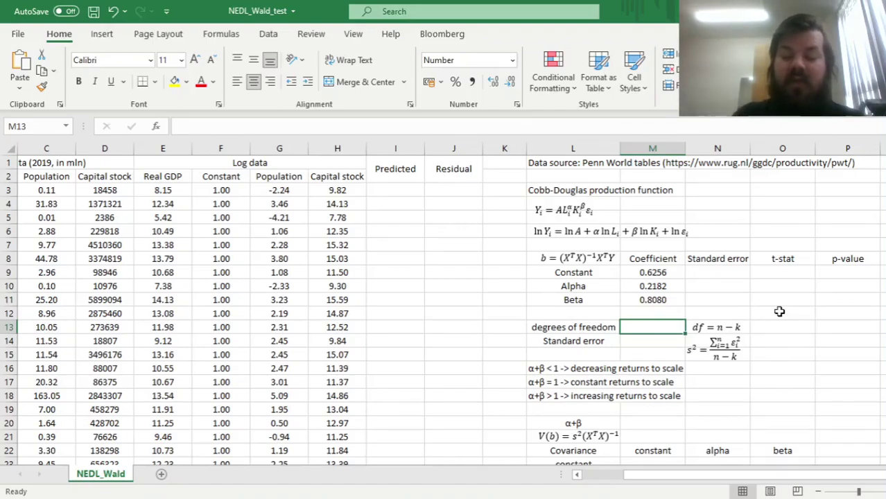
{"action": "type", "text": "="}
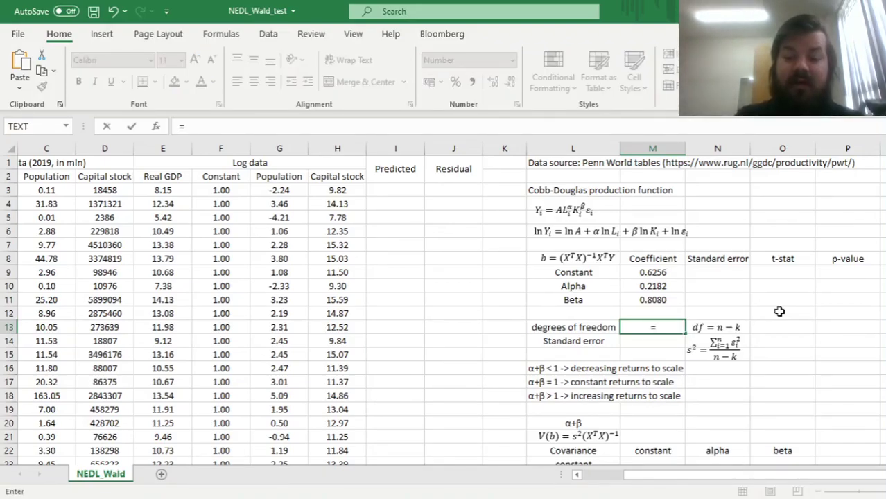
{"action": "type", "text": "COUNT("}
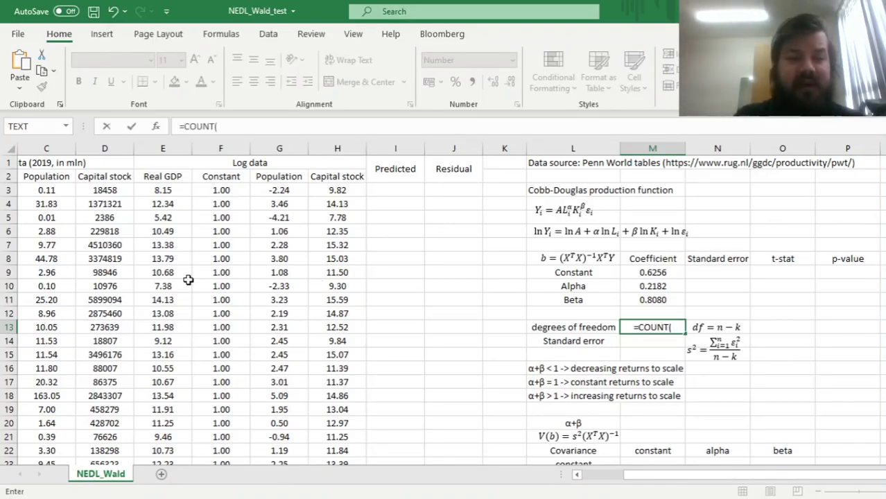
{"action": "left_click", "coordinate": [168, 188]}
{"action": "key", "text": "ctrl+shift+Down"}
{"action": "type", "text": ")"}
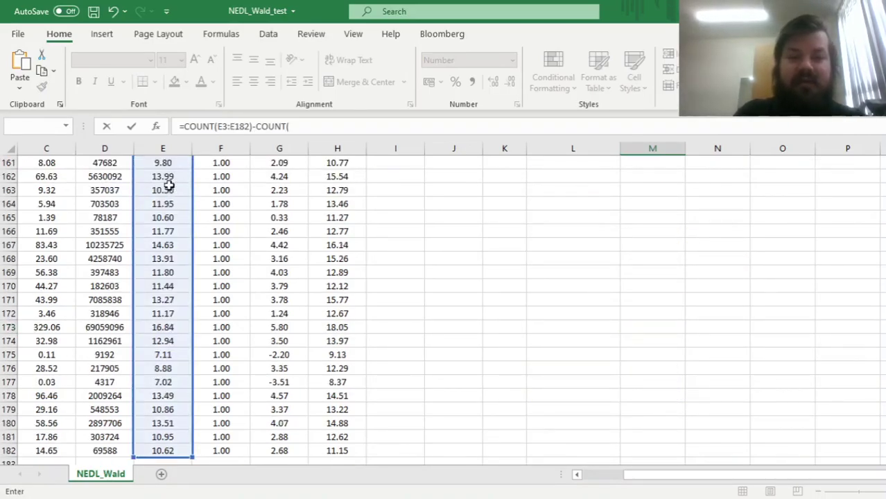
Step: Subtract the number of coefficients, COUNT(M9:M11), in the degrees of freedom formula and enter it
{"action": "type", "text": "-COUNT("}
{"action": "left_click", "coordinate": [572, 215]}
{"action": "key", "text": "ctrl+Up"}
{"action": "key", "text": "ctrl+Up"}
{"action": "key", "text": "ctrl+Up"}
{"action": "key", "text": "ctrl+Up"}
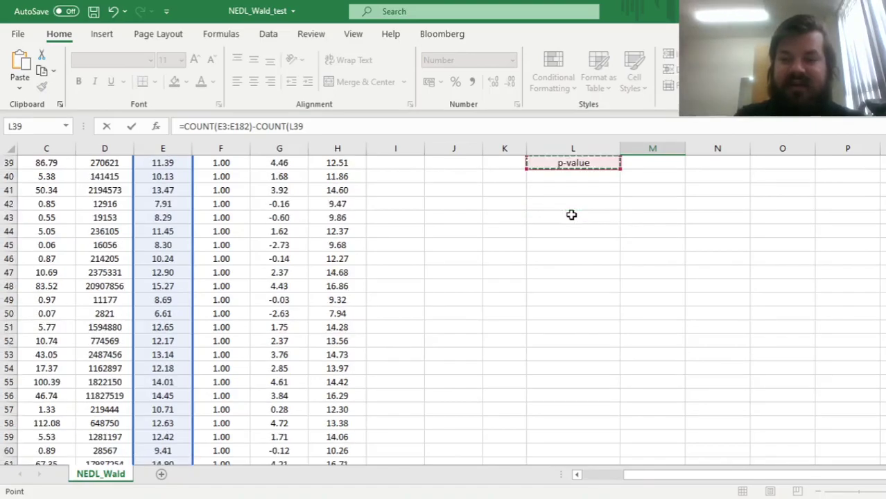
{"action": "key", "text": "ctrl+Up"}
{"action": "key", "text": "ctrl+Up"}
{"action": "key", "text": "ctrl+Up"}
{"action": "key", "text": "ctrl+Up"}
{"action": "key", "text": "ctrl+Up"}
{"action": "key", "text": "ctrl+Up"}
{"action": "key", "text": "ctrl+Up"}
{"action": "key", "text": "ctrl+Up"}
{"action": "key", "text": "ctrl+Up"}
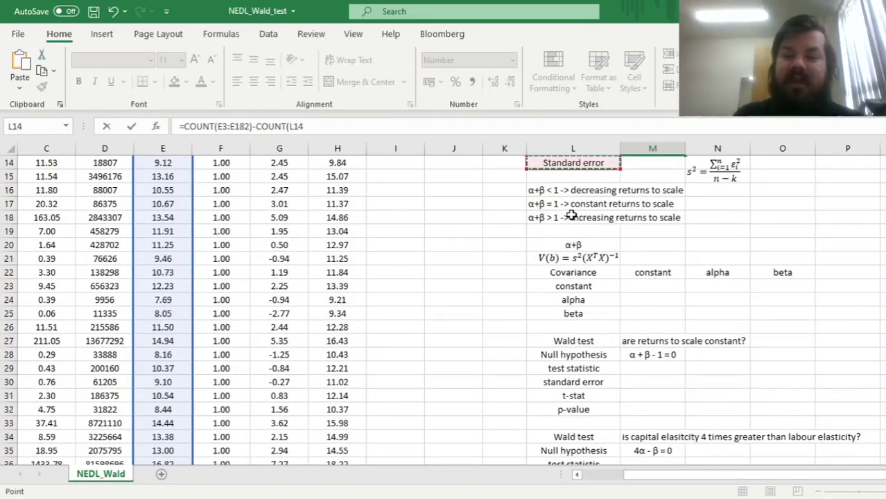
{"action": "key", "text": "ctrl+Up"}
{"action": "key", "text": "ctrl+Up"}
{"action": "left_click_drag", "start_coordinate": [653, 245], "coordinate": [654, 273]}
{"action": "type", "text": ")"}
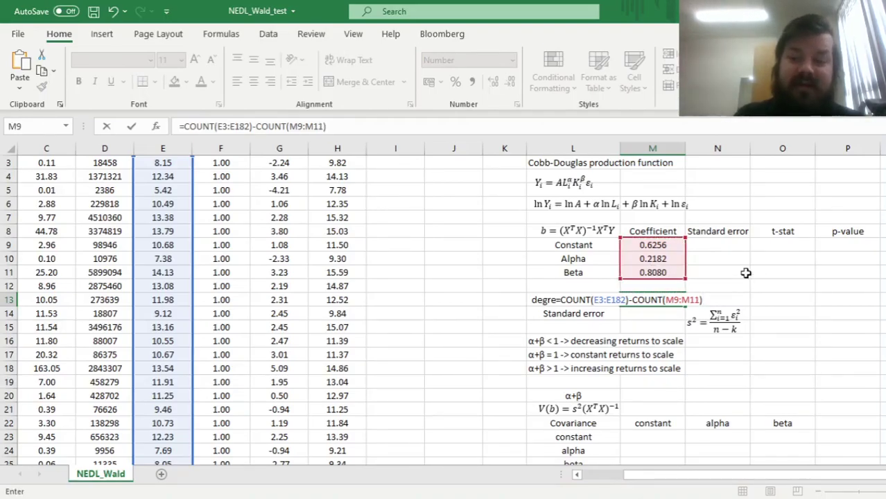
{"action": "key", "text": "ctrl+Return"}
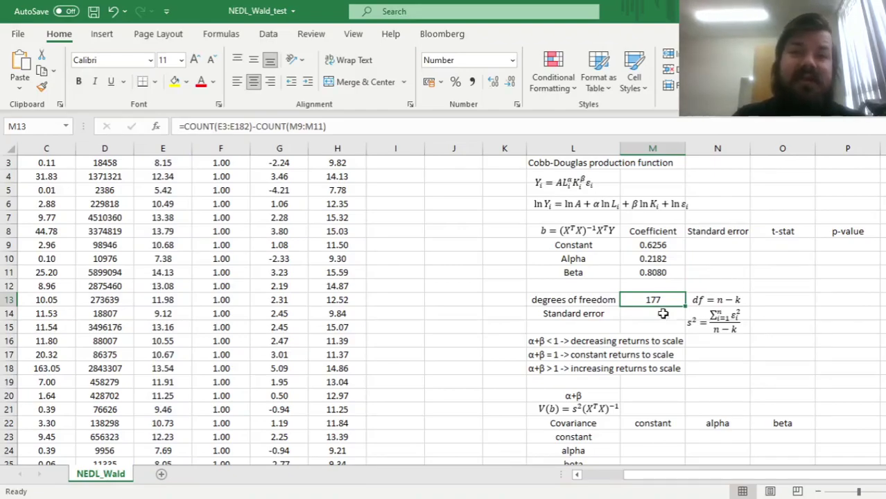
Step: Enter the array formula =MMULT(F3:H3,M$9:M$11) in Predicted cell I3 and fill it down for all countries
{"action": "scroll", "coordinate": [654, 351], "scroll_direction": "up", "scroll_amount": 1}
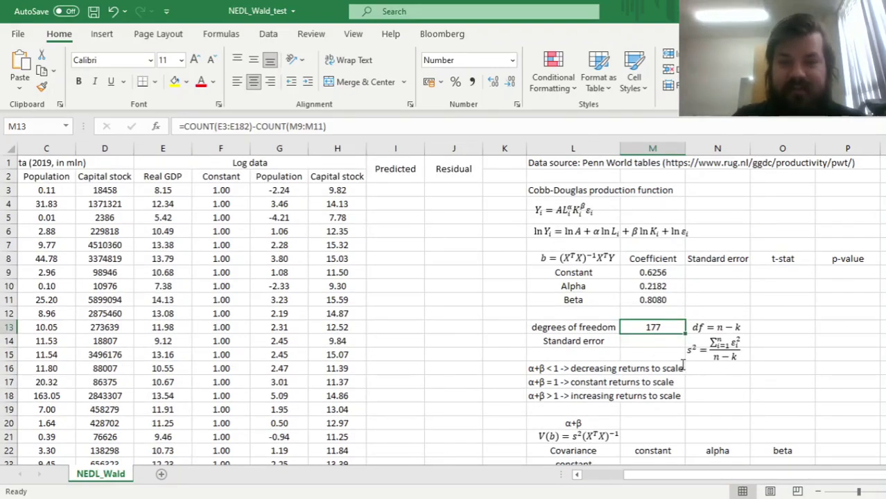
{"action": "left_click", "coordinate": [656, 341]}
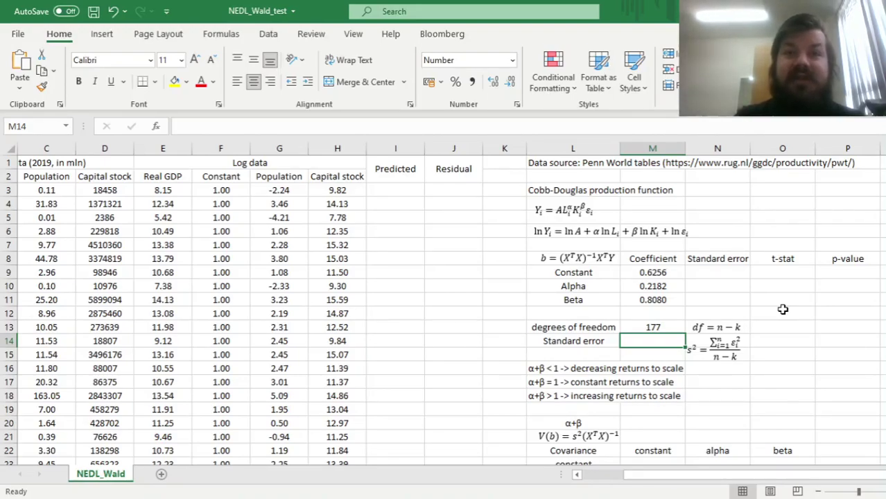
{"action": "left_click", "coordinate": [400, 189]}
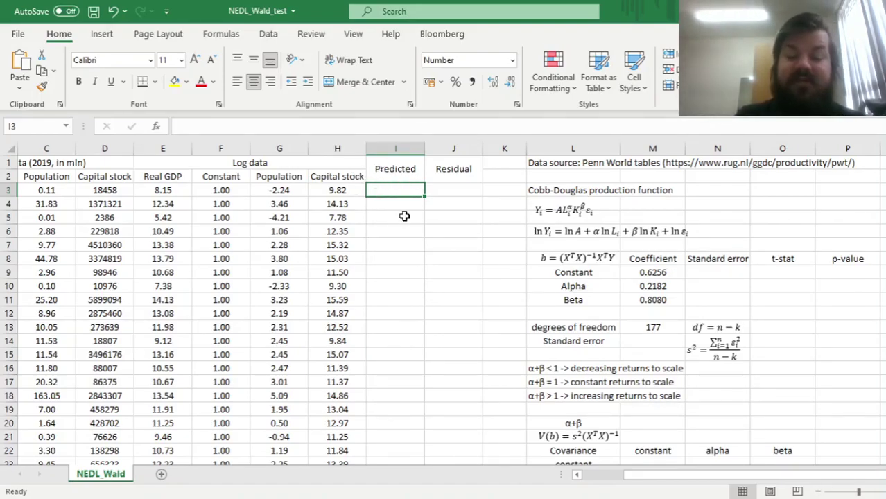
{"action": "type", "text": "=MMULT("}
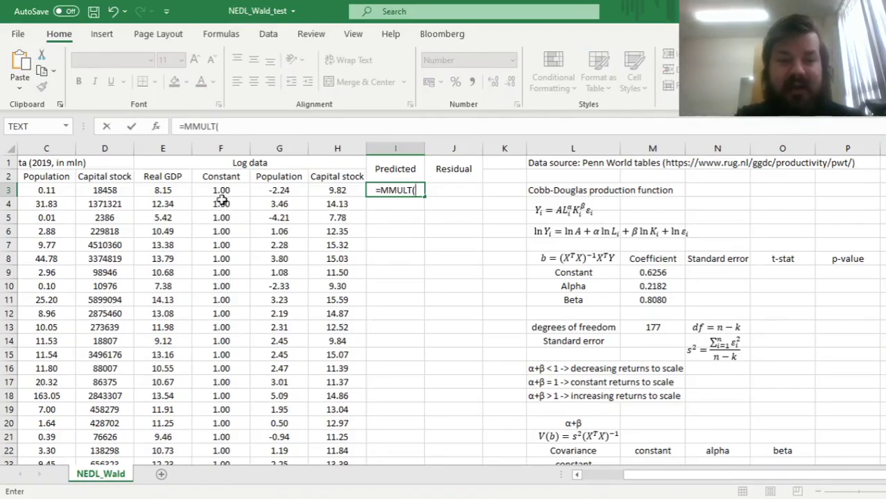
{"action": "left_click_drag", "start_coordinate": [215, 191], "coordinate": [330, 190]}
{"action": "type", "text": ","}
{"action": "left_click_drag", "start_coordinate": [650, 273], "coordinate": [652, 298]}
{"action": "left_click", "coordinate": [254, 127]}
{"action": "type", "text": "$9:M$11"}
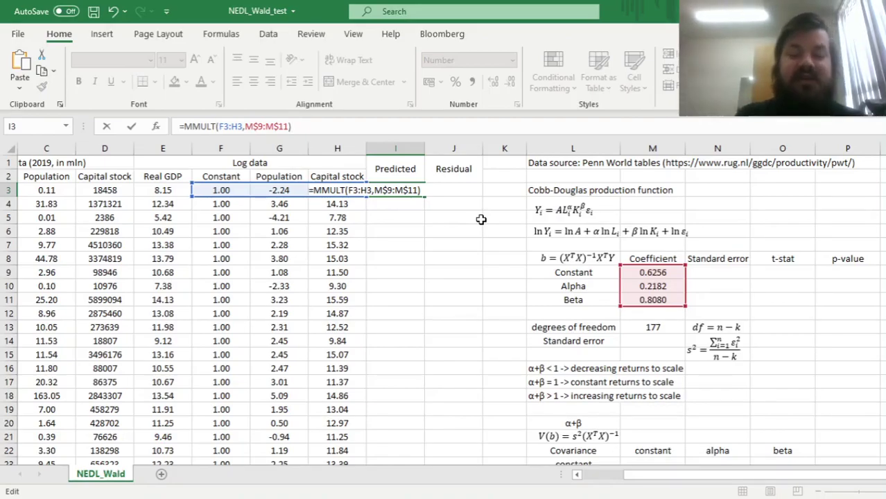
{"action": "key", "text": "shift+Return"}
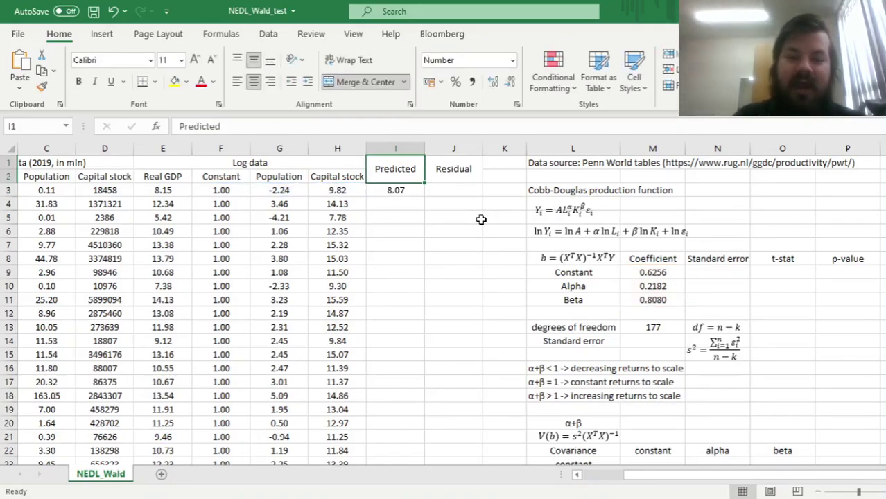
{"action": "left_click", "coordinate": [409, 193]}
{"action": "double_click", "coordinate": [427, 197]}
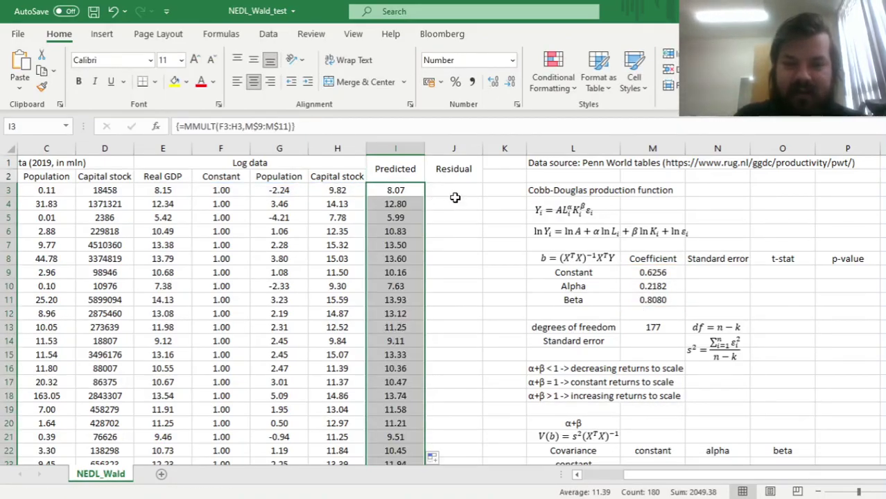
Step: Calculate the residual in J3 with =E3-I3 and fill it down for all countries
{"action": "left_click", "coordinate": [455, 193]}
{"action": "type", "text": "="}
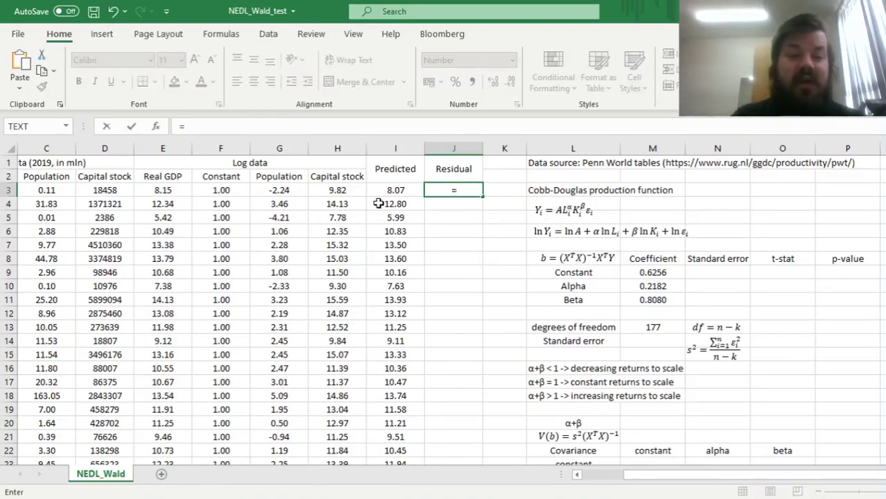
{"action": "left_click", "coordinate": [179, 194]}
{"action": "type", "text": "-"}
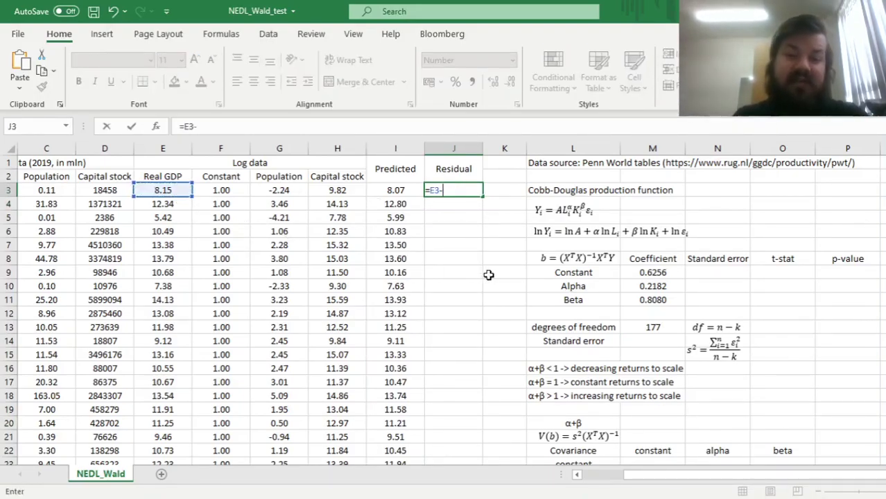
{"action": "left_click", "coordinate": [394, 188]}
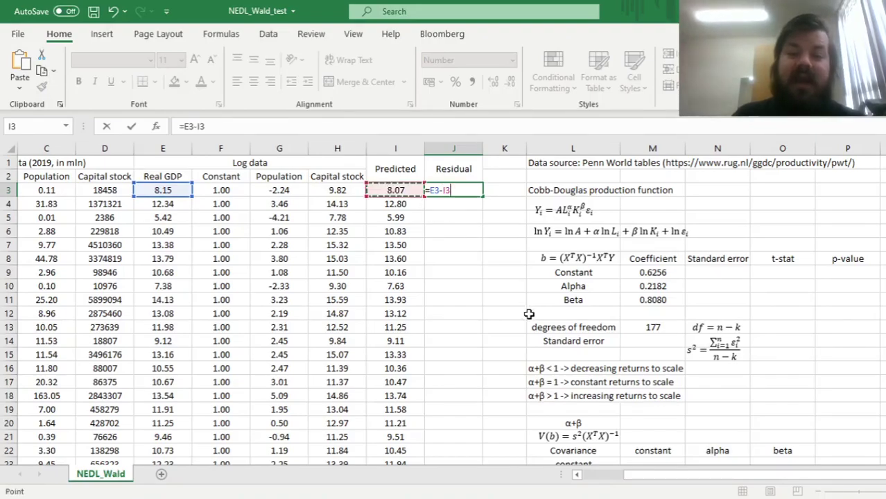
{"action": "key", "text": "ctrl+Return"}
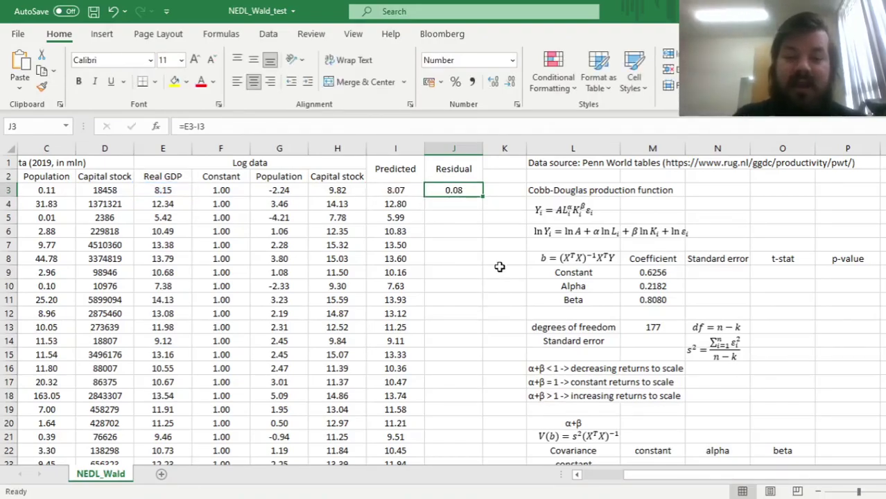
{"action": "double_click", "coordinate": [484, 198]}
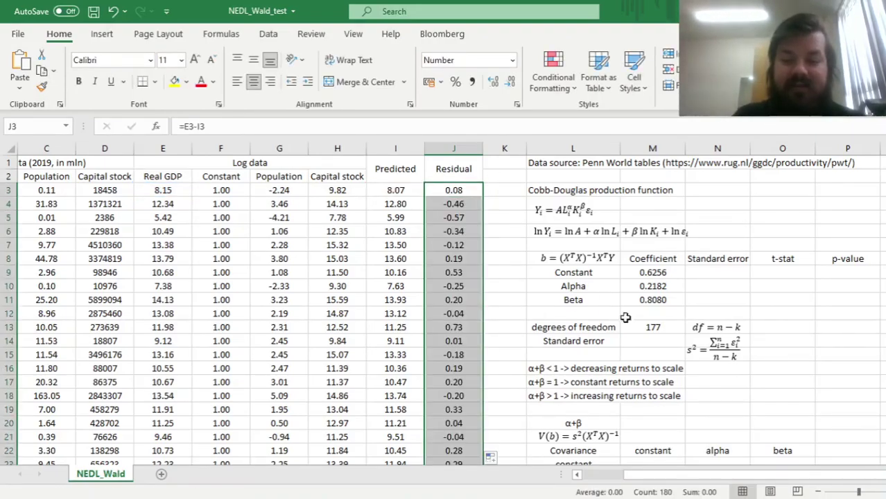
Step: Begin the regression standard error formula in M14 with the sum of squared residuals over the degrees of freedom, =SUMSQ(J3:J182)/M13
{"action": "left_click", "coordinate": [652, 341]}
{"action": "type", "text": "=SUMSQ("}
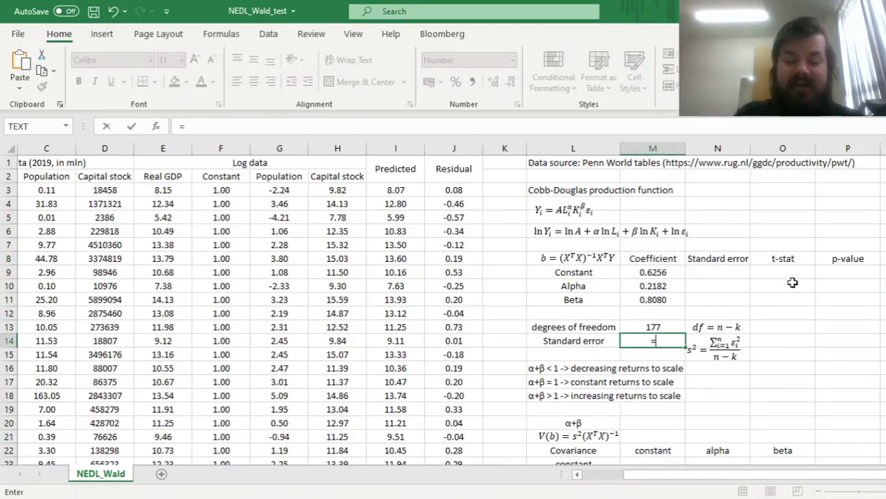
{"action": "left_click", "coordinate": [454, 189]}
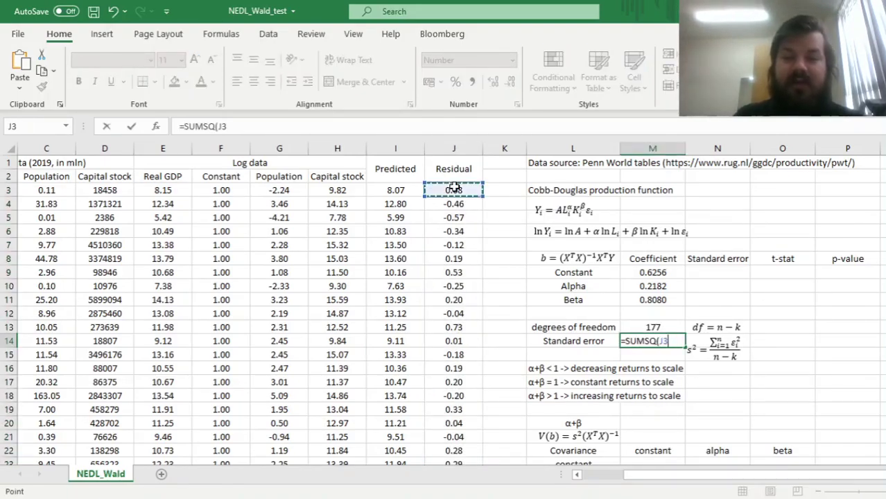
{"action": "key", "text": "ctrl+shift+Down"}
{"action": "type", "text": ")/"}
{"action": "left_click", "coordinate": [587, 233]}
{"action": "key", "text": "ctrl+Up"}
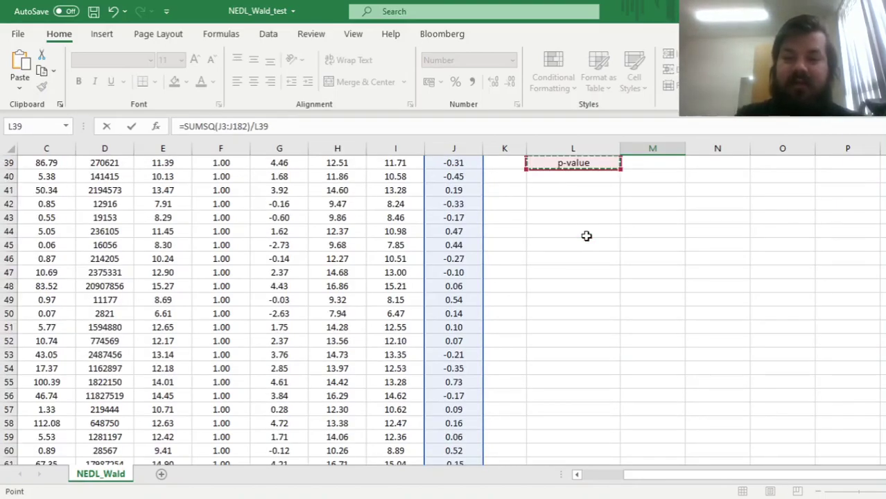
{"action": "key", "text": "ctrl+Up"}
{"action": "left_click", "coordinate": [652, 190]}
Step: Wrap the M14 formula in a square root and enter it as =SQRT(SUMSQ(J3:J182)/M13)
{"action": "left_click", "coordinate": [246, 136]}
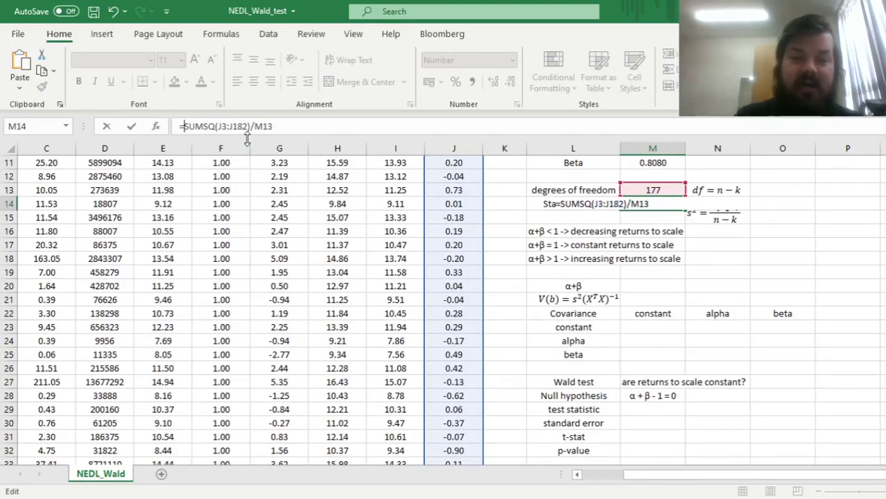
{"action": "key", "text": "Home"}
{"action": "key", "text": "Right"}
{"action": "type", "text": "SQRT("}
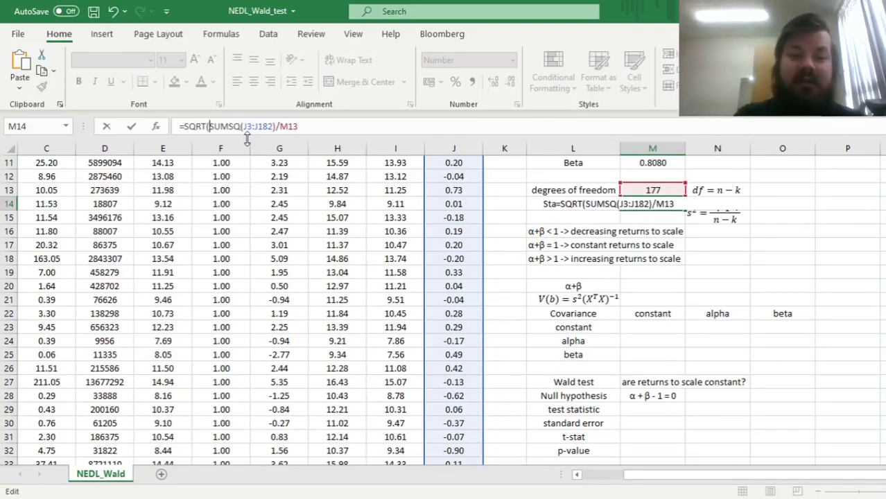
{"action": "key", "text": "ctrl+Return"}
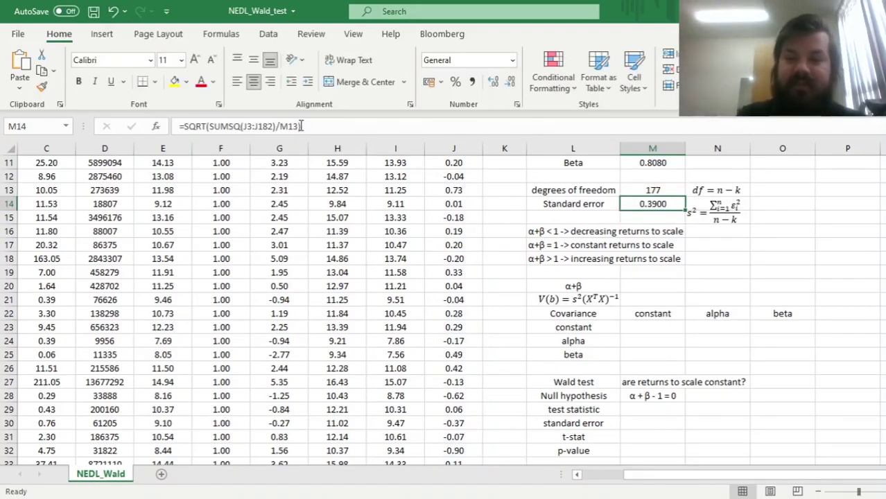
Step: Begin the covariance matrix formula across M23:O25 with the squared standard error times the matrix inverse, =M14^2*MINVERSE(MMULT(
{"action": "scroll", "coordinate": [568, 286], "scroll_direction": "up", "scroll_amount": 4}
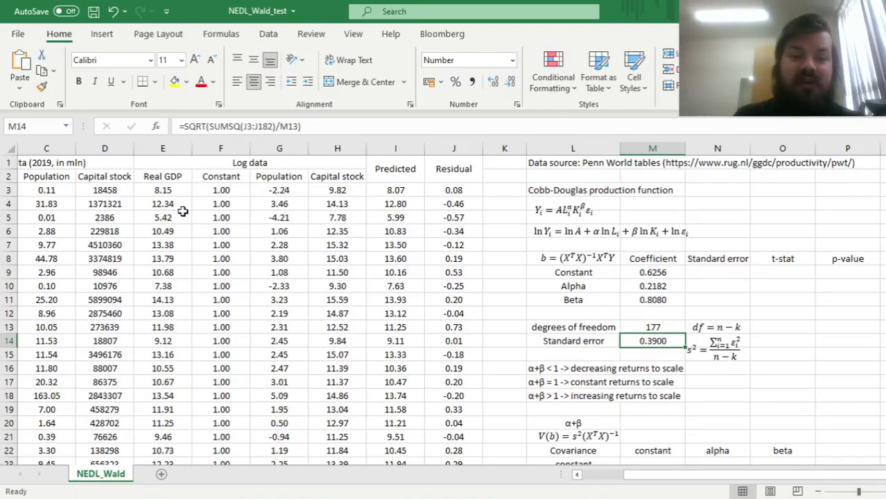
{"action": "scroll", "coordinate": [761, 332], "scroll_direction": "down", "scroll_amount": 3}
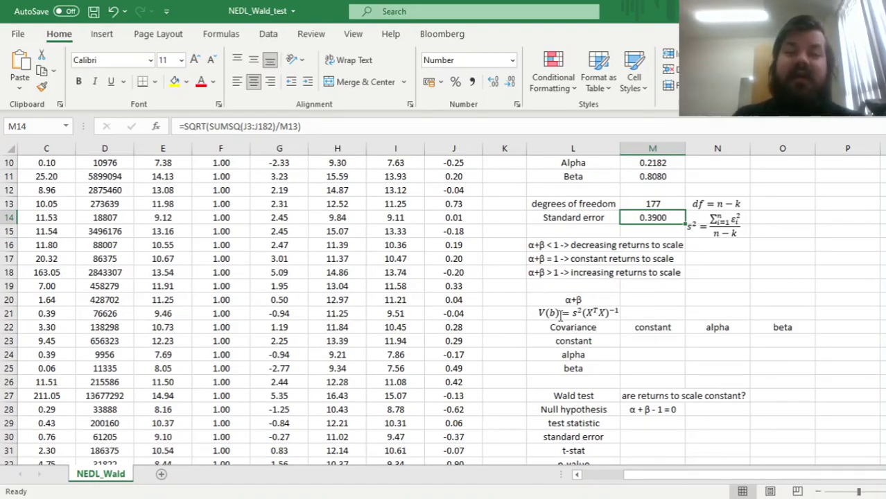
{"action": "scroll", "coordinate": [605, 352], "scroll_direction": "down", "scroll_amount": 1}
{"action": "left_click_drag", "start_coordinate": [645, 313], "coordinate": [783, 341]}
{"action": "type", "text": "="}
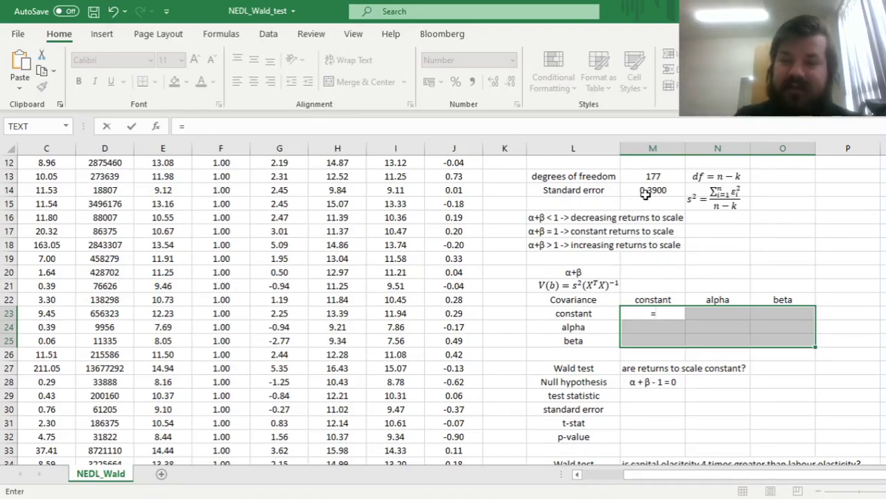
{"action": "type", "text": "^2"}
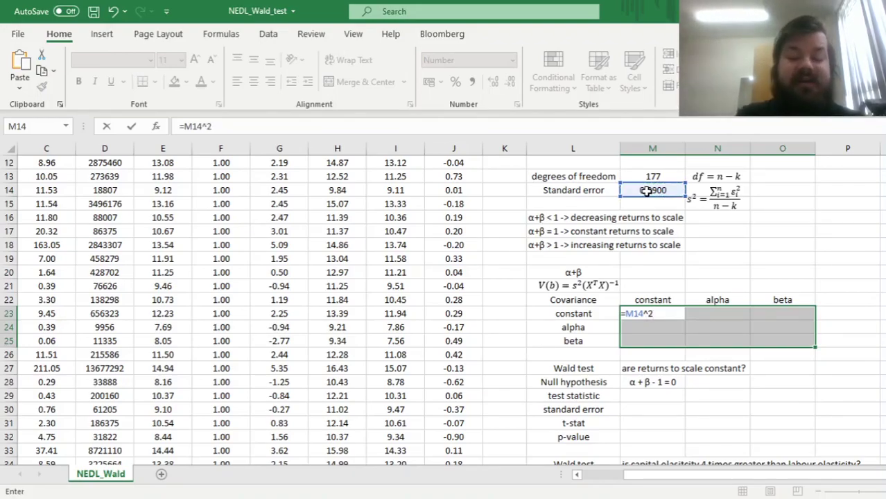
{"action": "type", "text": "*"}
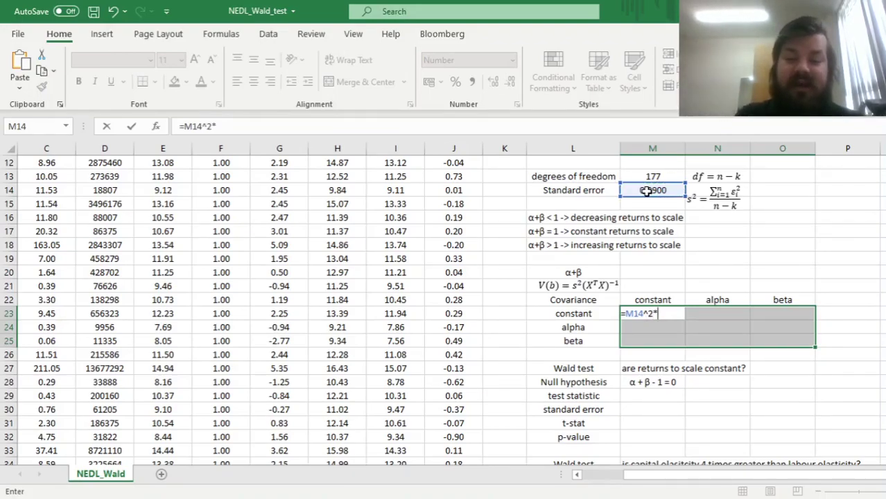
{"action": "type", "text": "MINVERSE("}
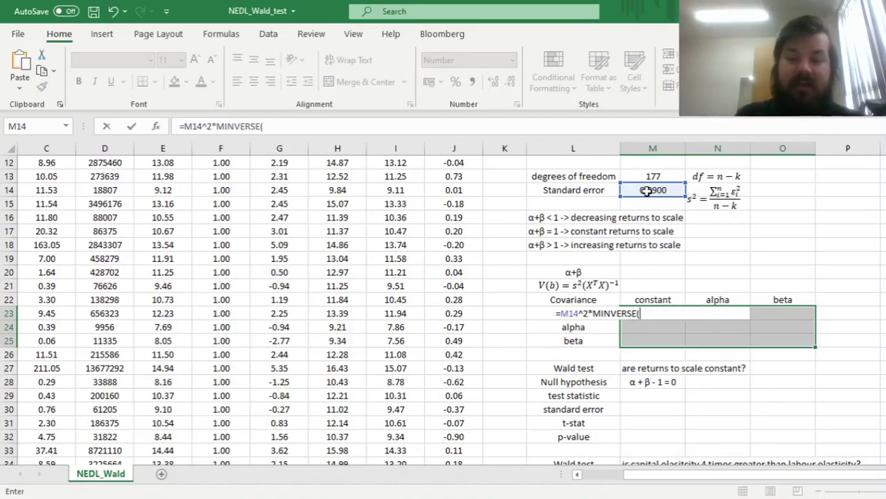
{"action": "type", "text": "MMULT("}
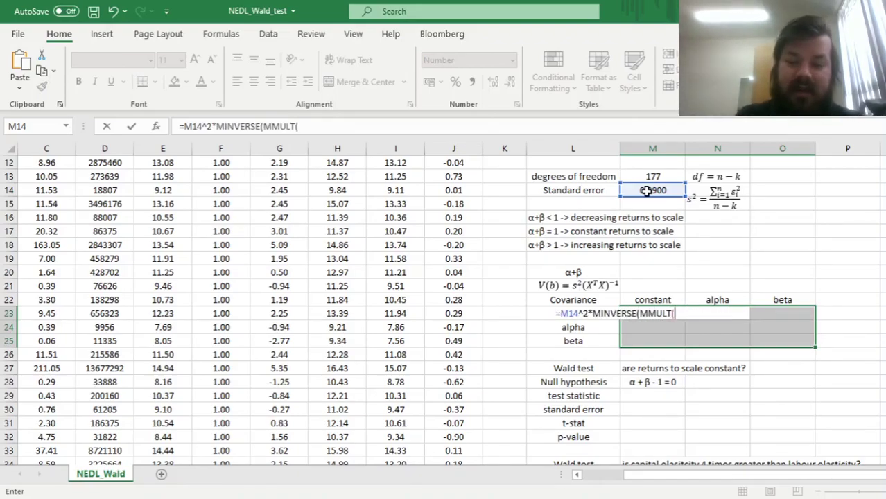
Step: Add the transposed regressor matrix, TRANSPOSE(F3:H182), as the first MMULT argument in the covariance formula
{"action": "type", "text": "TR"}
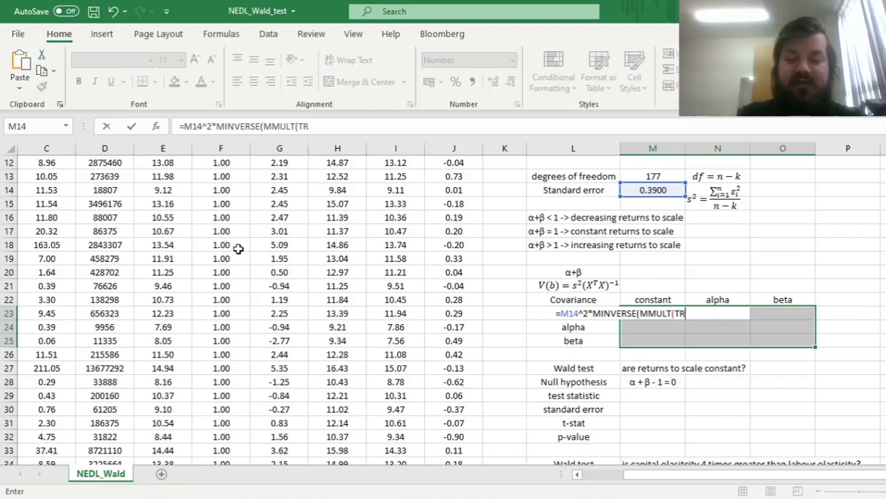
{"action": "type", "text": "ANSPOSE("}
{"action": "left_click", "coordinate": [238, 249]}
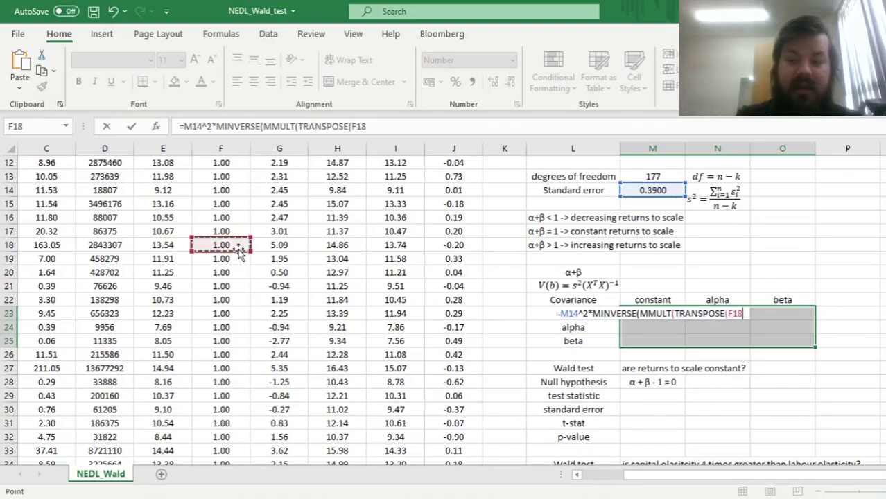
{"action": "key", "text": "ctrl+Up"}
{"action": "left_click_drag", "start_coordinate": [224, 178], "coordinate": [354, 249]}
{"action": "key", "text": "ctrl+shift+Down"}
{"action": "type", "text": "),"}
Step: Reuse F3:H182 as the second MMULT argument and enter the covariance formula as an array over M23:O25
{"action": "left_click_drag", "start_coordinate": [351, 127], "coordinate": [389, 126]}
{"action": "key", "text": "ctrl+c"}
{"action": "left_click", "coordinate": [410, 127]}
{"action": "key", "text": "ctrl+v"}
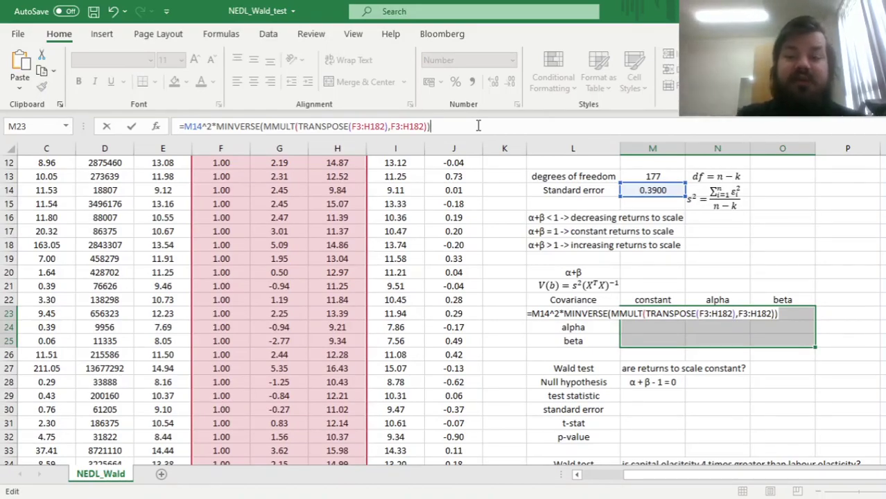
{"action": "key", "text": "ctrl+shift+Return"}
{"action": "left_click_drag", "start_coordinate": [649, 313], "coordinate": [775, 340]}
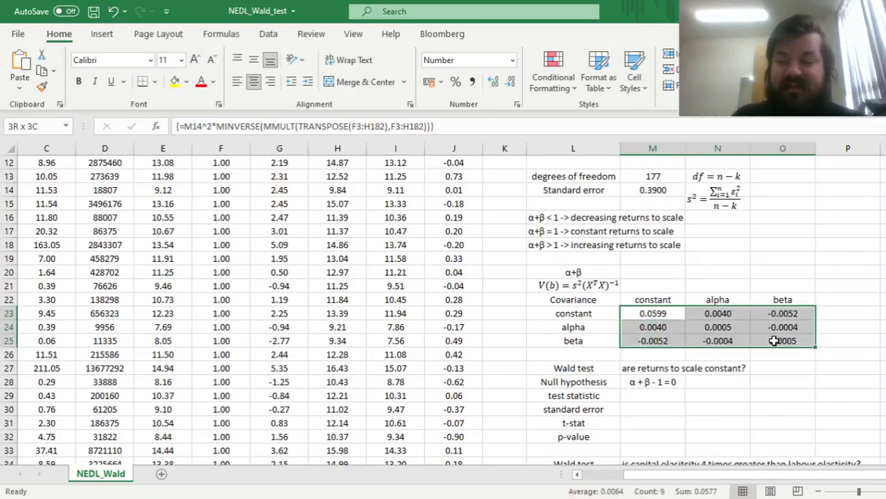
Step: Calculate the constant's standard error in N9 from its diagonal variance with =SQRT(M23)
{"action": "left_click", "coordinate": [666, 314]}
{"action": "left_click", "coordinate": [715, 326], "text": "ctrl"}
{"action": "left_click", "coordinate": [781, 339], "text": "ctrl"}
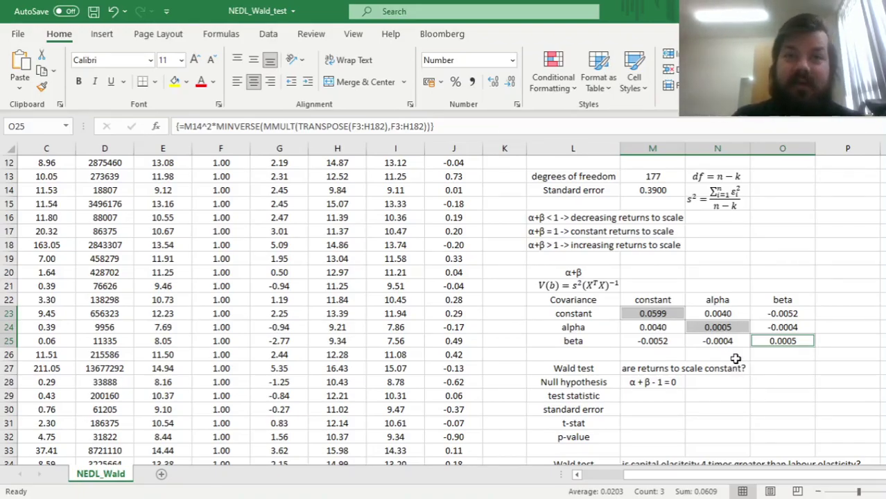
{"action": "scroll", "coordinate": [721, 347], "scroll_direction": "up", "scroll_amount": 4}
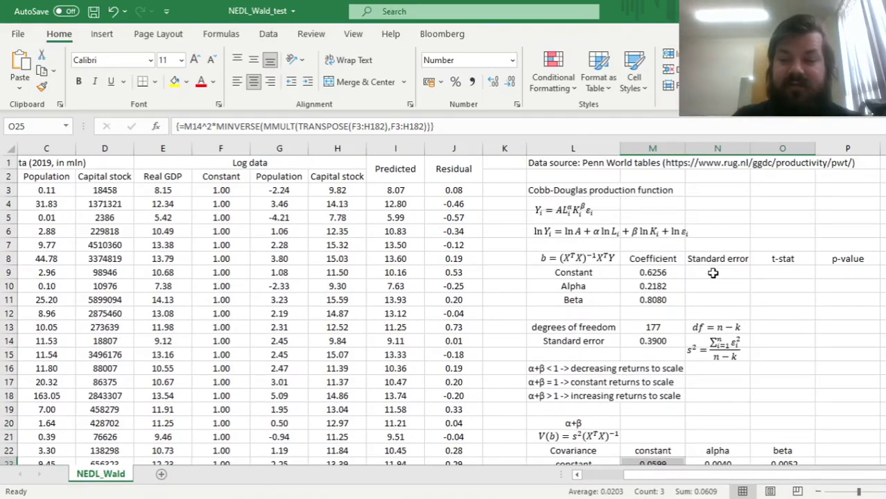
{"action": "left_click", "coordinate": [716, 272]}
{"action": "type", "text": "=SQRT("}
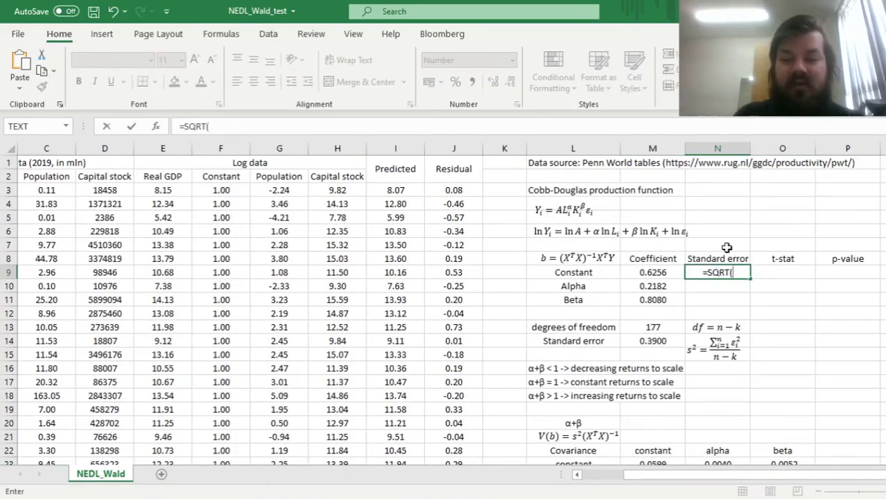
{"action": "scroll", "coordinate": [725, 248], "scroll_direction": "down", "scroll_amount": 3}
{"action": "left_click", "coordinate": [637, 341]}
{"action": "type", "text": ")"}
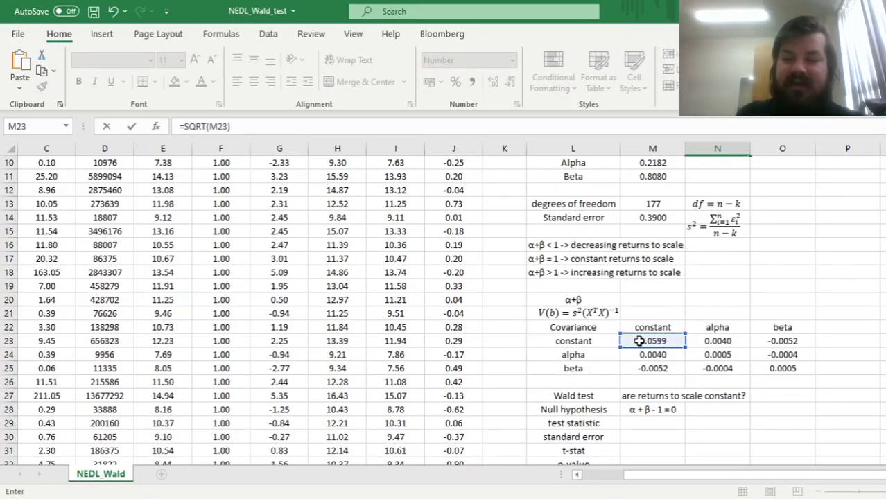
{"action": "key", "text": "Return"}
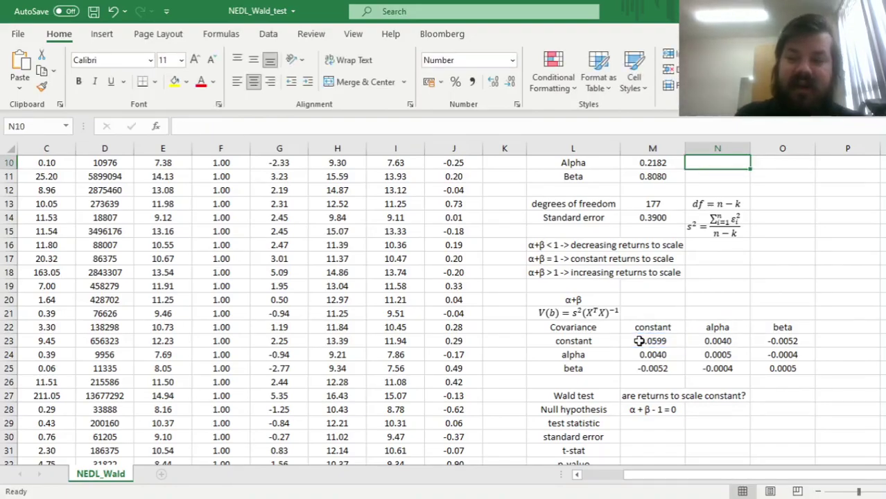
Step: Calculate the alpha and beta standard errors with =SQRT(N24) in N10 and =SQRT(O25) in N11
{"action": "type", "text": "=SQRT("}
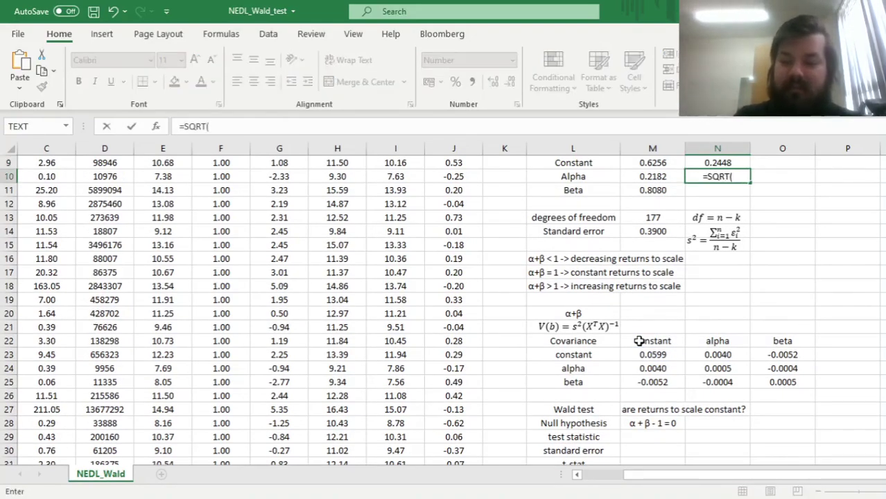
{"action": "left_click", "coordinate": [700, 363]}
{"action": "type", "text": ")"}
{"action": "key", "text": "Return"}
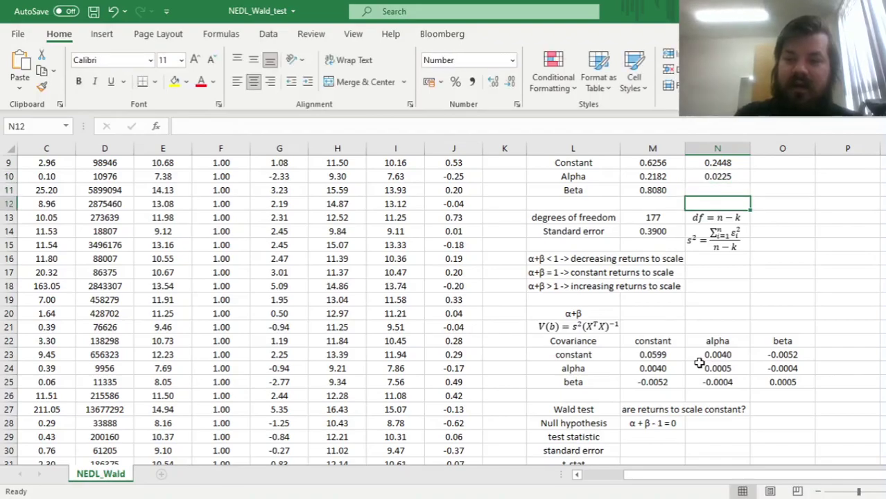
{"action": "type", "text": "=SQRT("}
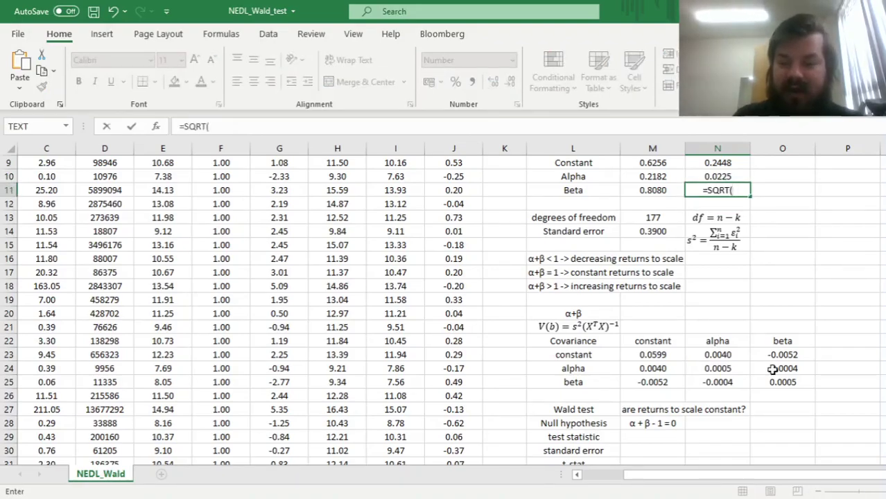
{"action": "left_click", "coordinate": [782, 382]}
{"action": "type", "text": ")"}
{"action": "key", "text": "Return"}
{"action": "key", "text": "Up"}
{"action": "key", "text": "Up"}
{"action": "key", "text": "Up"}
{"action": "key", "text": "Up"}
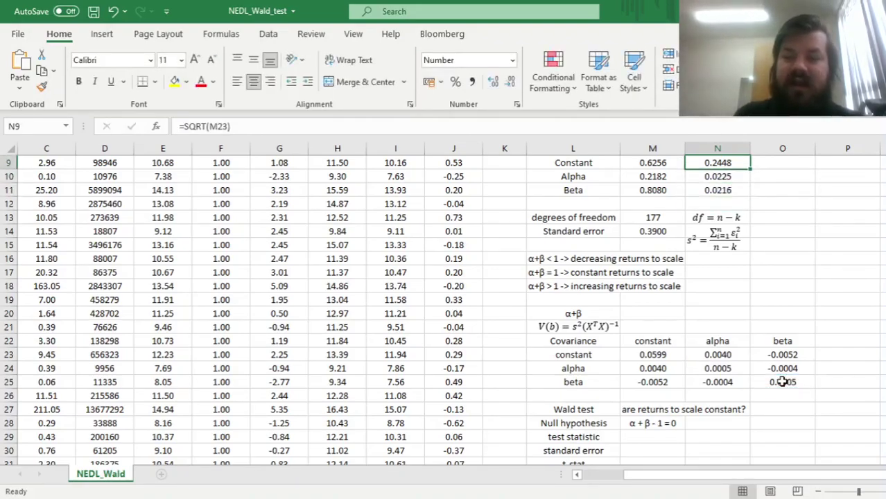
Step: Calculate the constant's t-stat in O9 by dividing the coefficient by its standard error, =M9/N9
{"action": "key", "text": "Down"}
{"action": "key", "text": "Down"}
{"action": "key", "text": "Down"}
{"action": "key", "text": "Right"}
{"action": "key", "text": "Up"}
{"action": "key", "text": "Up"}
{"action": "type", "text": "="}
{"action": "key", "text": "Left"}
{"action": "key", "text": "Left"}
{"action": "type", "text": "/"}
{"action": "key", "text": "Left"}
{"action": "key", "text": "Return"}
{"action": "key", "text": "Up"}
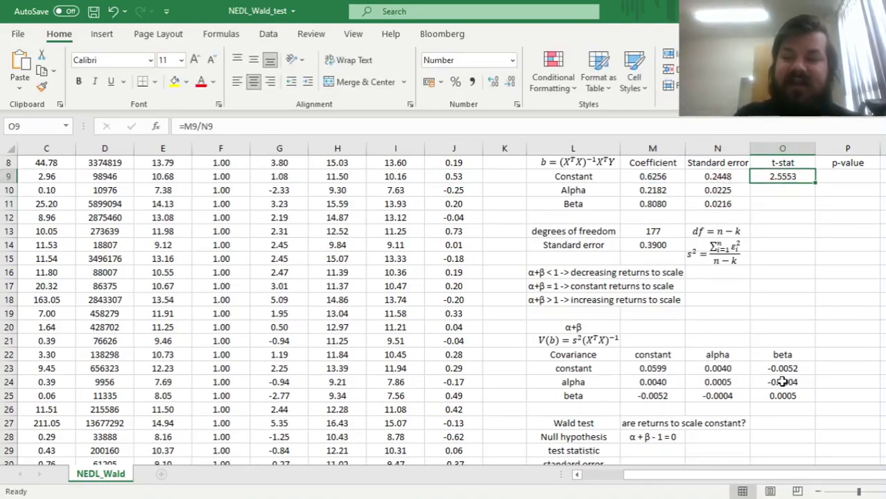
Step: Fill the t-stat formula from O9 down to the alpha and beta rows
{"action": "left_click", "coordinate": [237, 122]}
{"action": "key", "text": "Escape"}
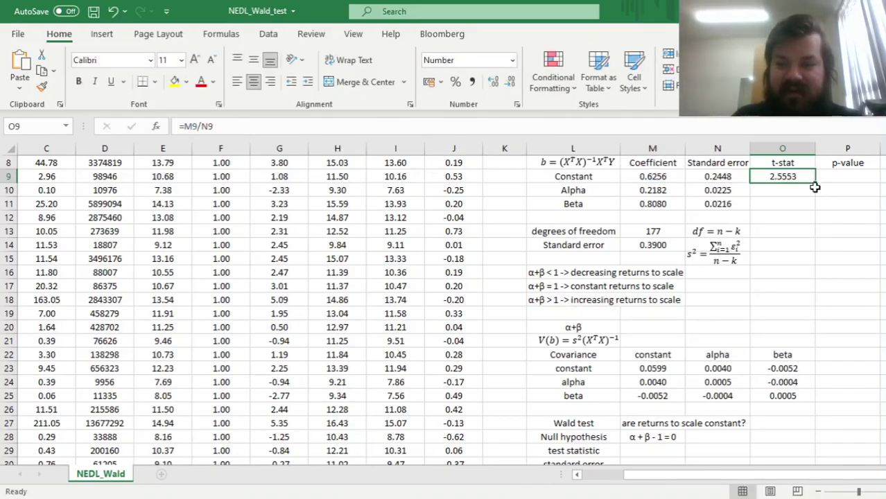
{"action": "left_click_drag", "start_coordinate": [814, 185], "coordinate": [812, 206]}
Step: Begin the constant's two-tailed p-value formula in P9 with =T.DIST.2T(ABS(O9),M13
{"action": "left_click", "coordinate": [840, 175]}
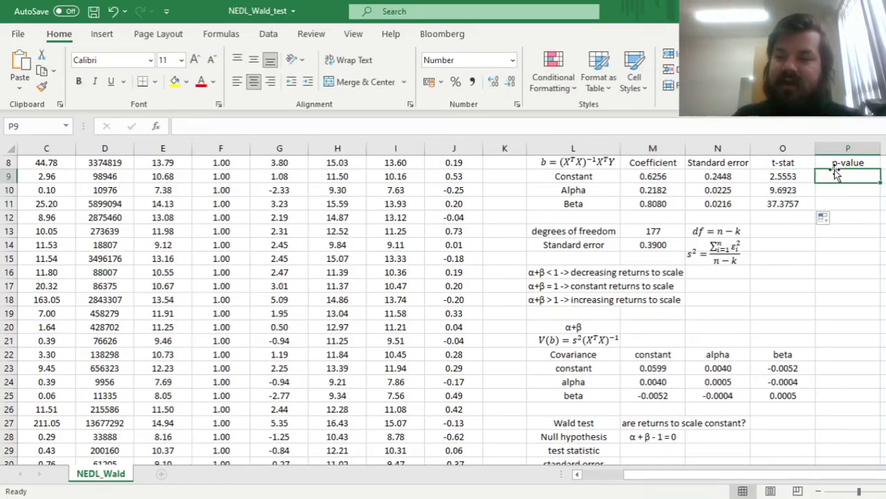
{"action": "type", "text": "=T.DIST"}
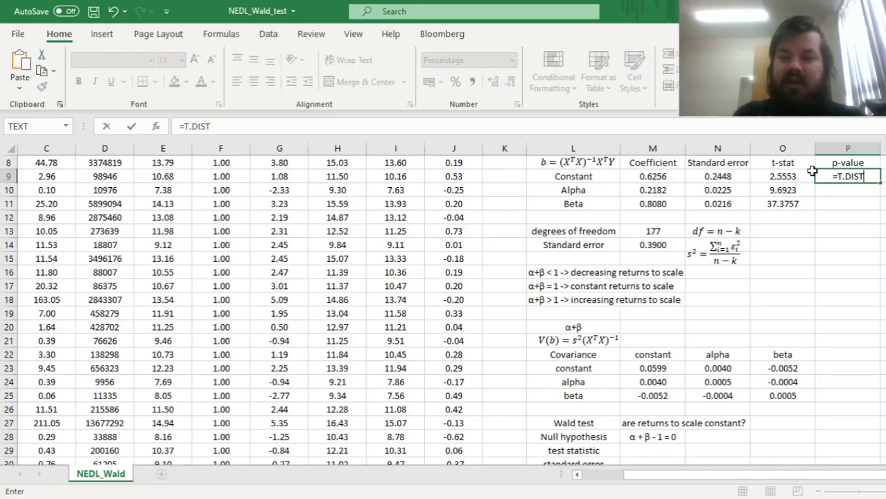
{"action": "type", "text": ".2T(A"}
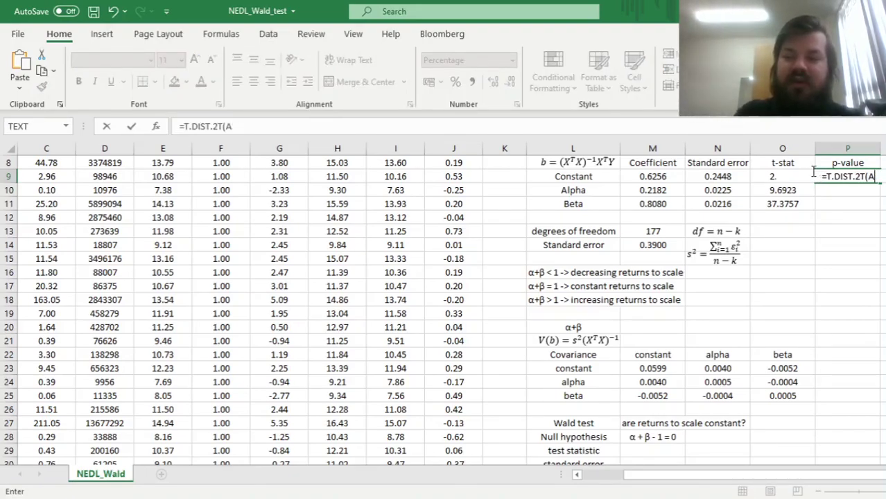
{"action": "type", "text": "BS("}
{"action": "left_click", "coordinate": [814, 176]}
{"action": "type", "text": "),"}
{"action": "left_click", "coordinate": [650, 228]}
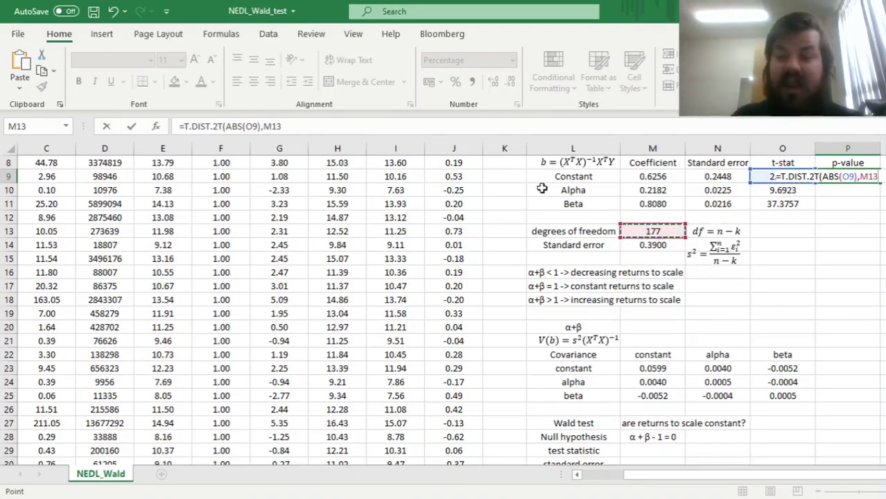
Step: Lock the degrees of freedom row as M$13, enter the p-value formula and fill it down to P11
{"action": "left_click", "coordinate": [270, 126]}
{"action": "type", "text": "$"}
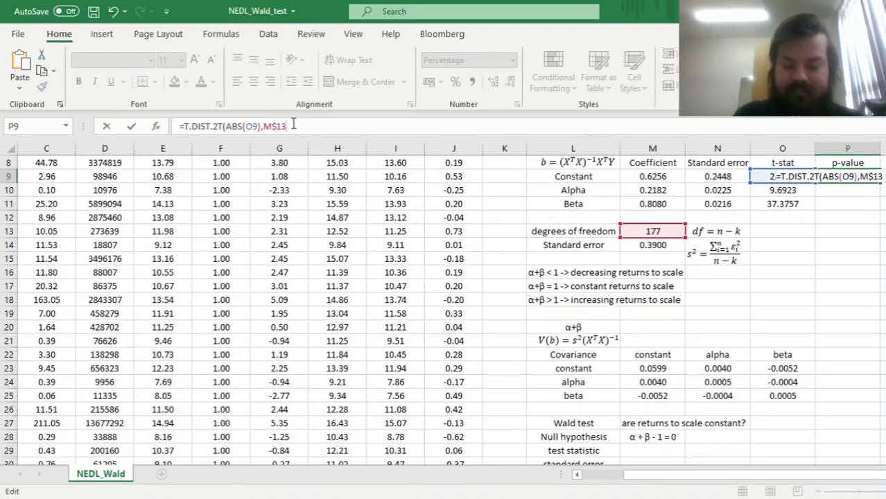
{"action": "key", "text": "Return"}
{"action": "key", "text": "Up"}
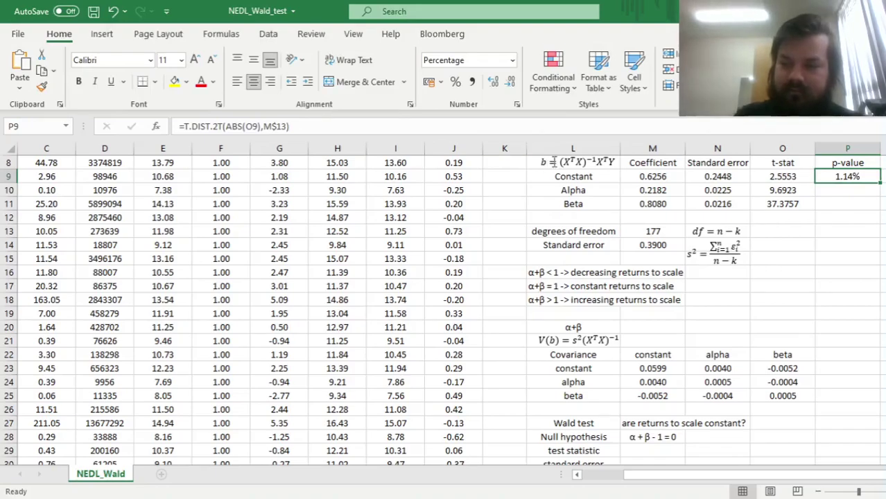
{"action": "double_click", "coordinate": [879, 182]}
{"action": "mouse_move", "coordinate": [671, 359]}
{"action": "left_mouse_down"}
{"action": "mouse_move", "coordinate": [776, 411]}
{"action": "mouse_move", "coordinate": [787, 391]}
{"action": "mouse_move", "coordinate": [688, 382]}
{"action": "mouse_move", "coordinate": [673, 371]}
{"action": "left_mouse_up"}
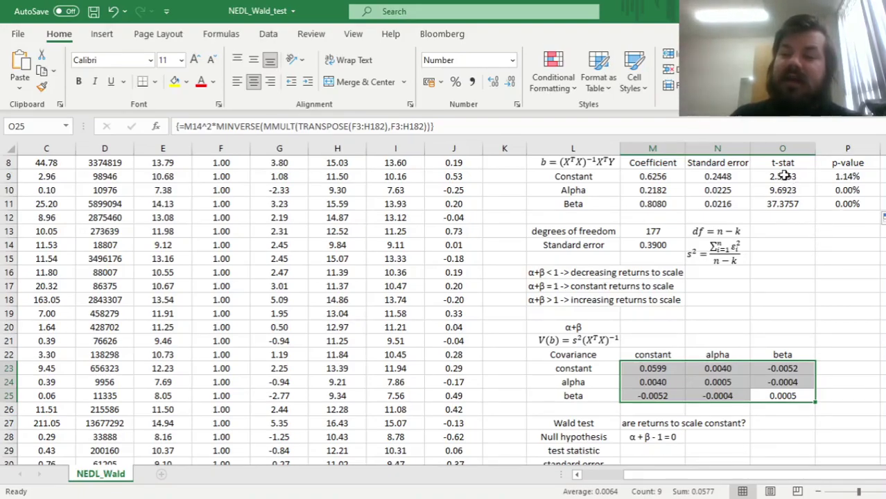
Step: Review the t-stats in O9:O11, the coefficients in M9:M11, the production function and the returns-to-scale rules in L16:L18
{"action": "left_click_drag", "start_coordinate": [793, 179], "coordinate": [790, 202]}
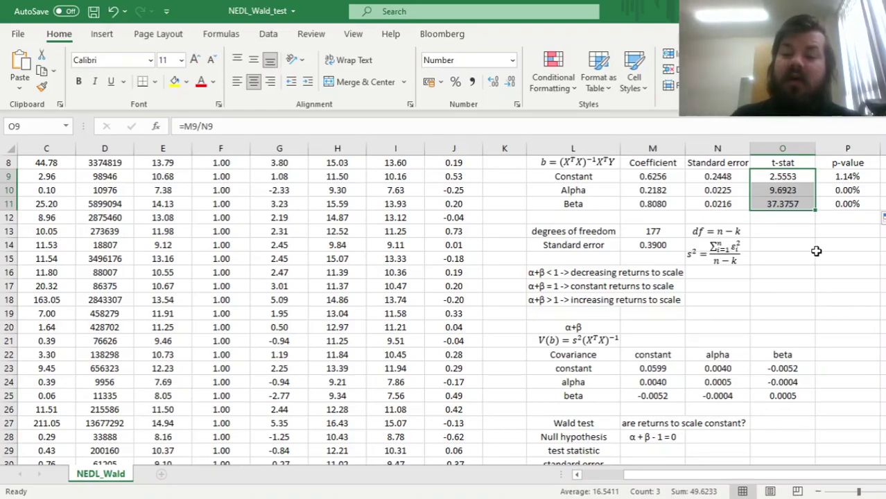
{"action": "left_click_drag", "start_coordinate": [652, 177], "coordinate": [659, 209]}
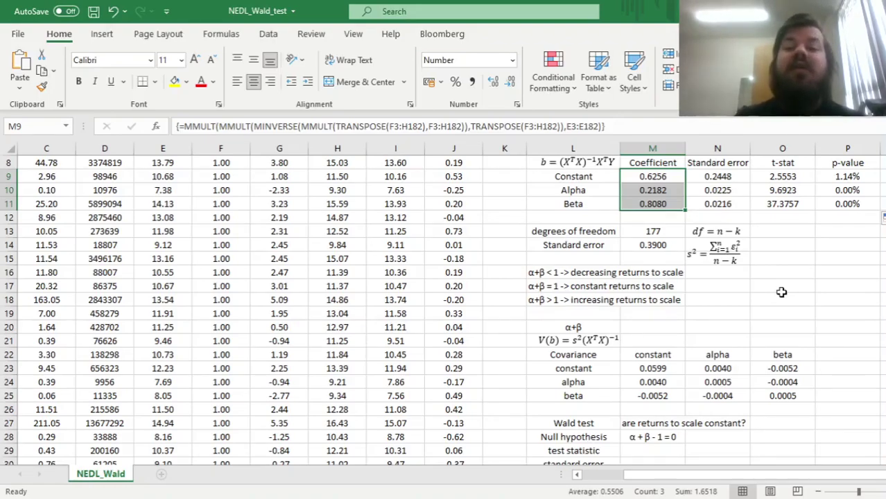
{"action": "scroll", "coordinate": [782, 292], "scroll_direction": "up", "scroll_amount": 3}
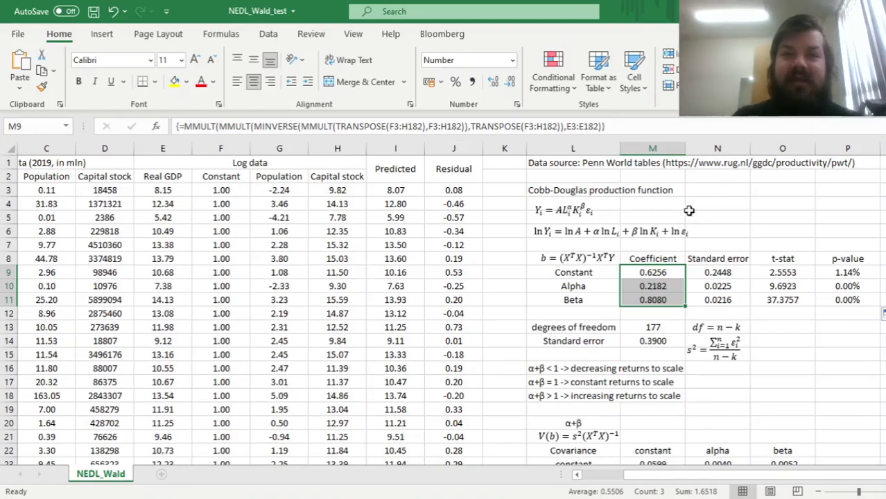
{"action": "scroll", "coordinate": [732, 216], "scroll_direction": "down", "scroll_amount": 3}
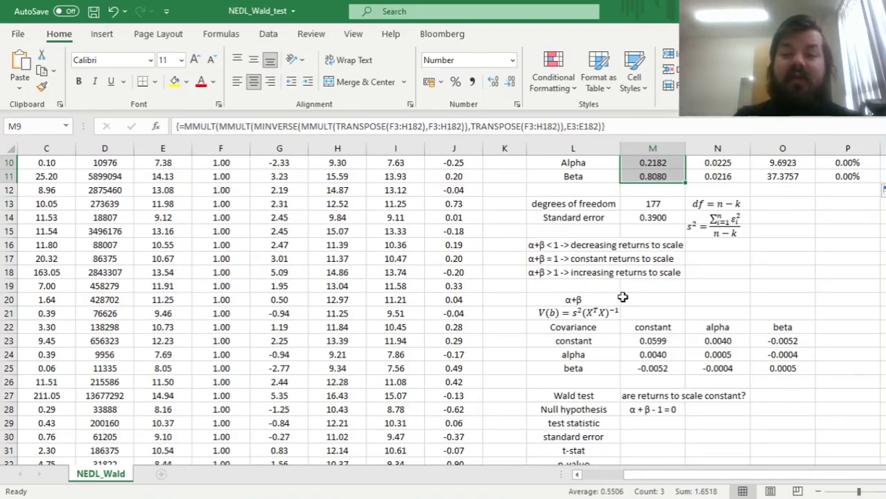
{"action": "left_click", "coordinate": [539, 249]}
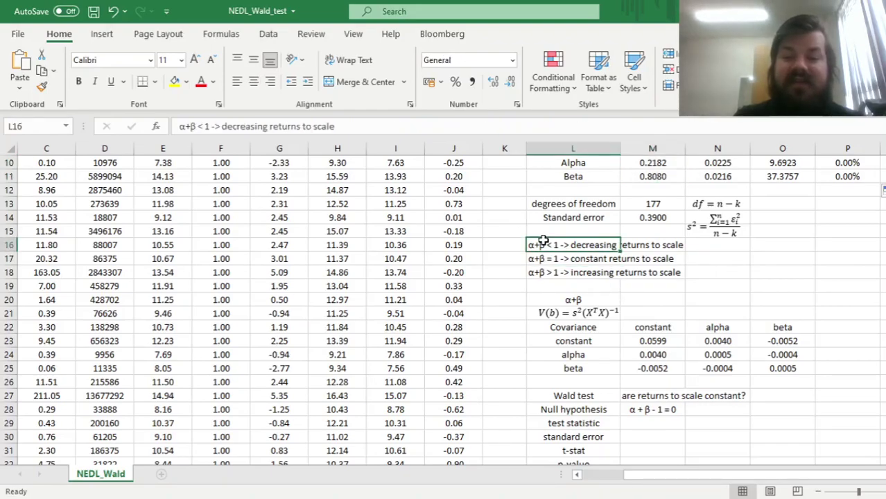
{"action": "scroll", "coordinate": [539, 249], "scroll_direction": "up", "scroll_amount": 3}
{"action": "left_click", "coordinate": [574, 209]}
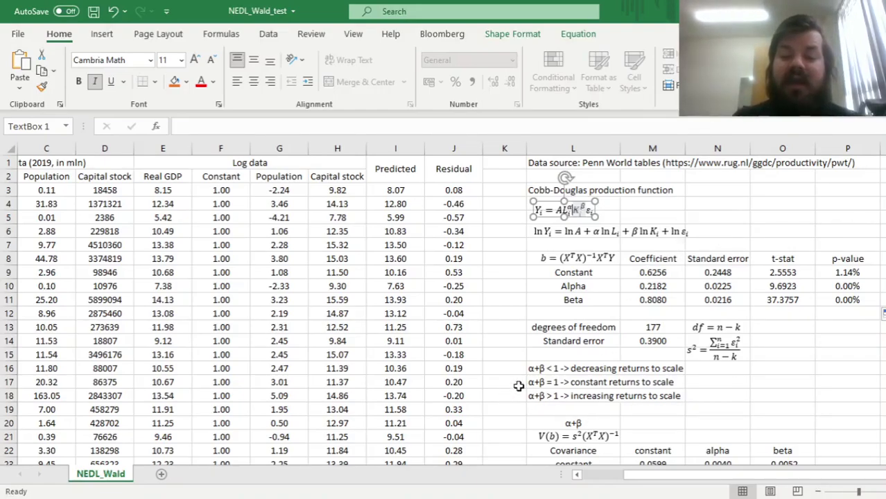
{"action": "left_click", "coordinate": [582, 382]}
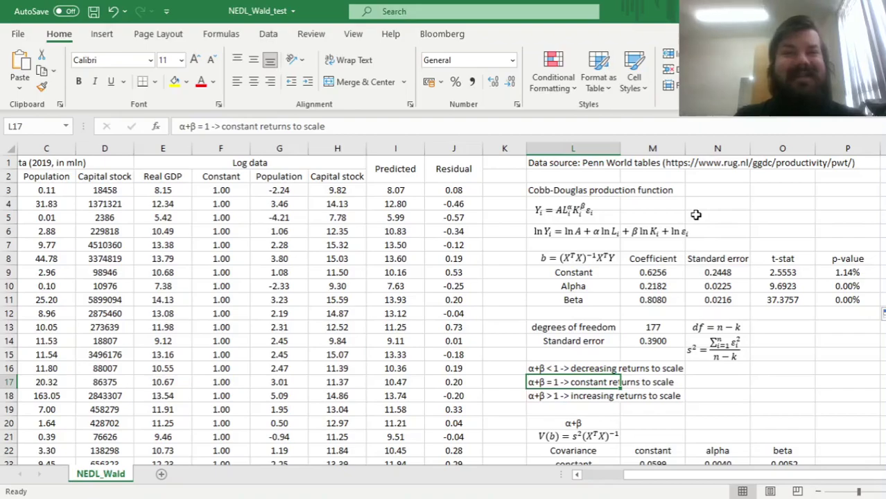
{"action": "left_click", "coordinate": [553, 395]}
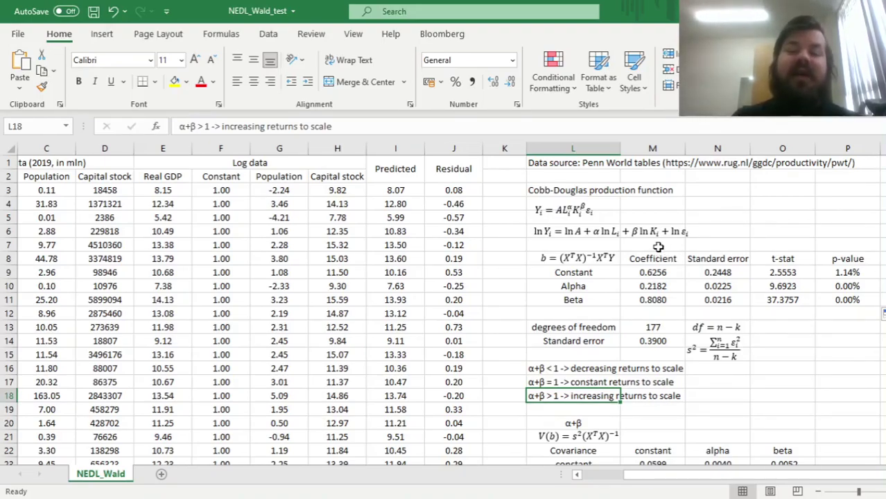
{"action": "scroll", "coordinate": [642, 262], "scroll_direction": "down", "scroll_amount": 4}
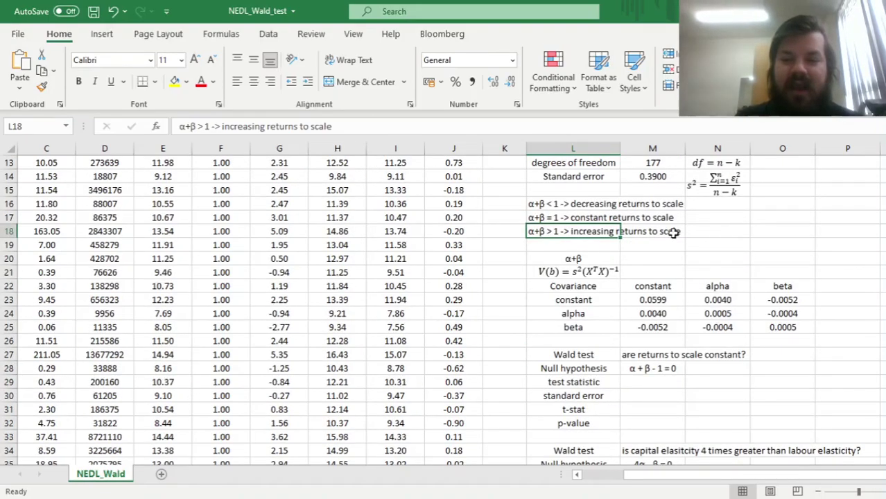
{"action": "left_click_drag", "start_coordinate": [562, 202], "coordinate": [565, 231]}
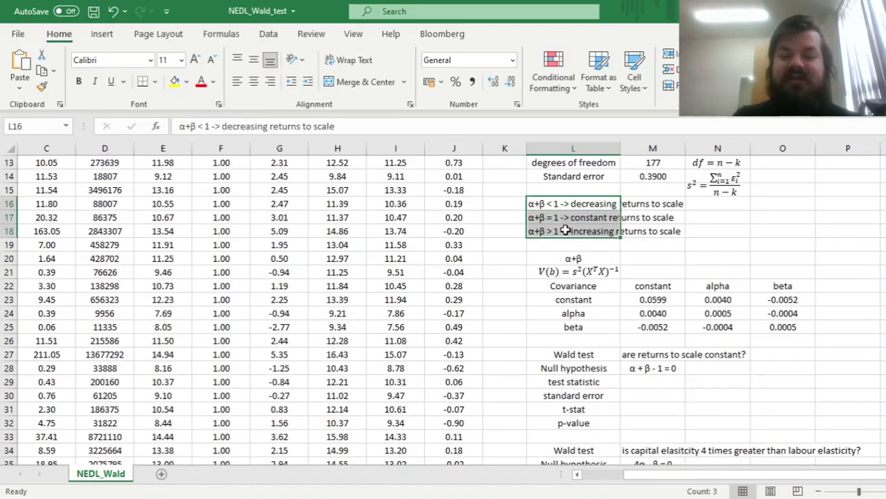
Step: Calculate α+β in M20 by adding the alpha and beta coefficients, =M10+M11
{"action": "left_click", "coordinate": [657, 255]}
{"action": "type", "text": "="}
{"action": "scroll", "coordinate": [665, 285], "scroll_direction": "up", "scroll_amount": 4}
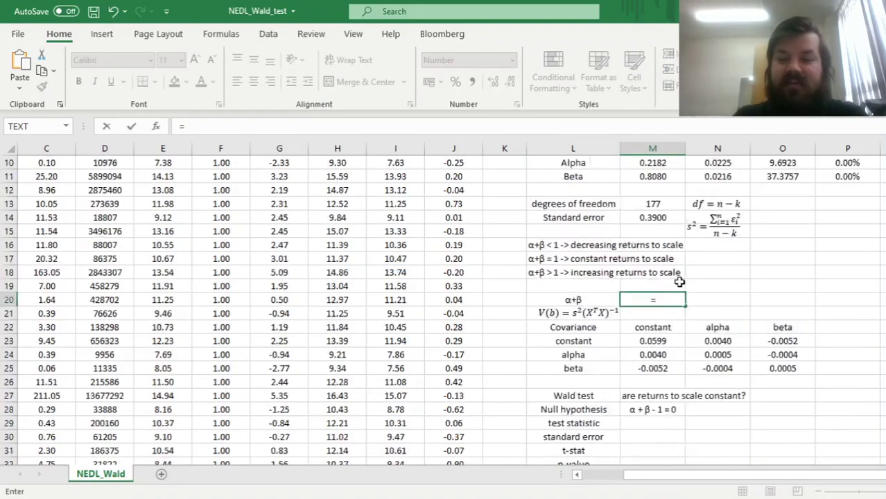
{"action": "left_click", "coordinate": [657, 287]}
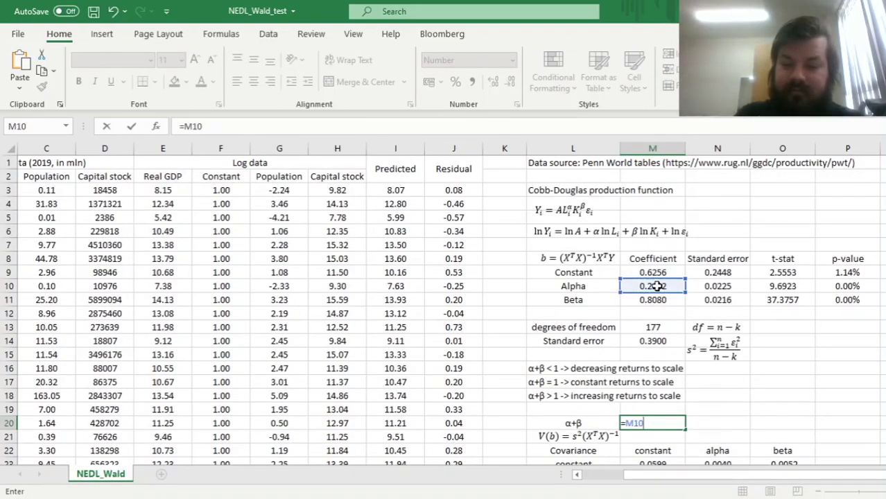
{"action": "type", "text": "+"}
{"action": "left_click", "coordinate": [652, 300]}
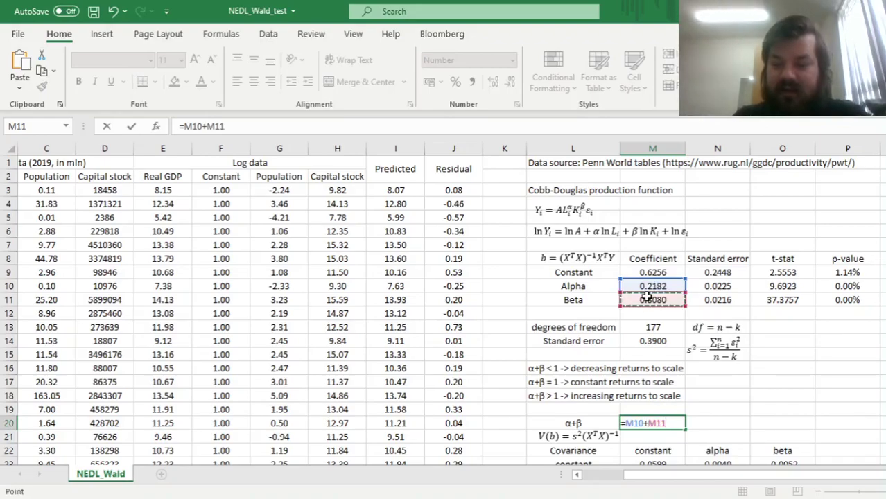
{"action": "key", "text": "Return"}
{"action": "scroll", "coordinate": [683, 388], "scroll_direction": "down", "scroll_amount": 2}
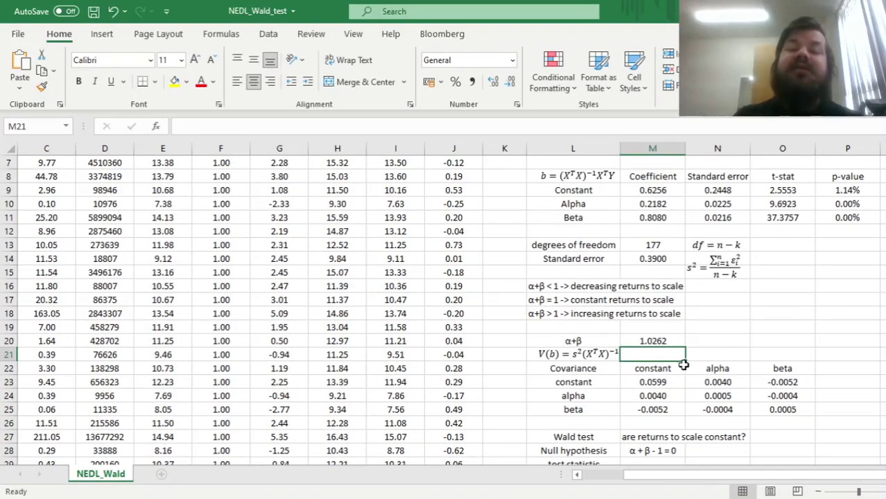
Step: Examine the α+β sum alongside the first Wald test's null hypothesis in M28 and the coefficients' t-stats in O9:O11
{"action": "left_click", "coordinate": [661, 339]}
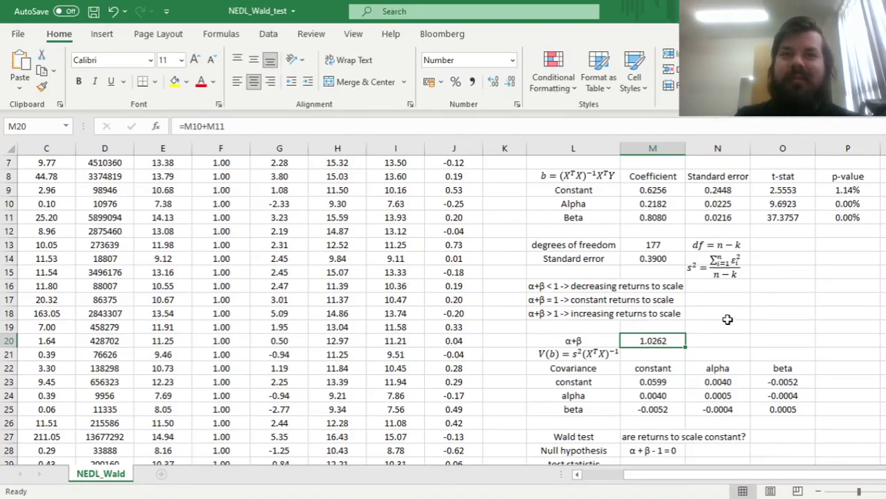
{"action": "scroll", "coordinate": [737, 288], "scroll_direction": "down", "scroll_amount": 2}
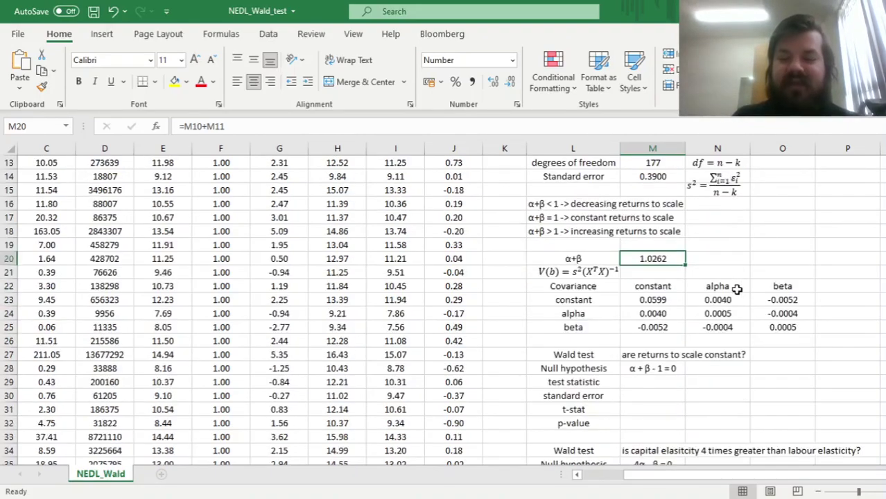
{"action": "scroll", "coordinate": [737, 290], "scroll_direction": "down", "scroll_amount": 2}
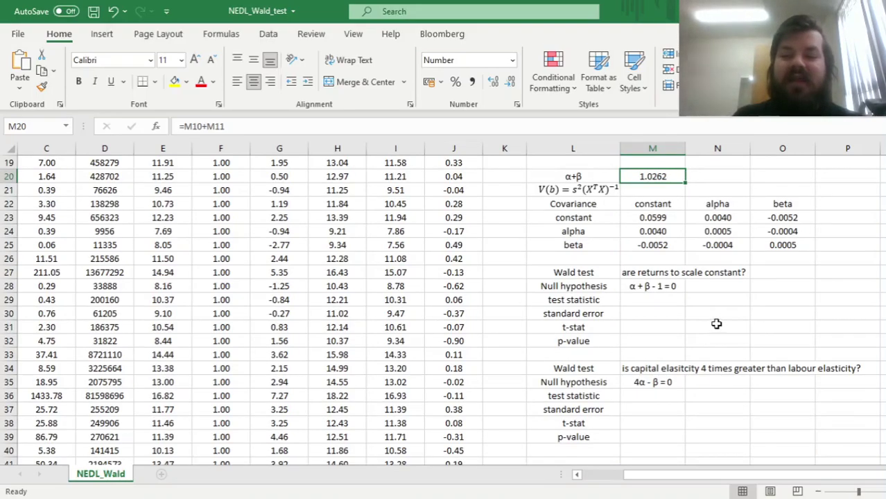
{"action": "left_click", "coordinate": [665, 285]}
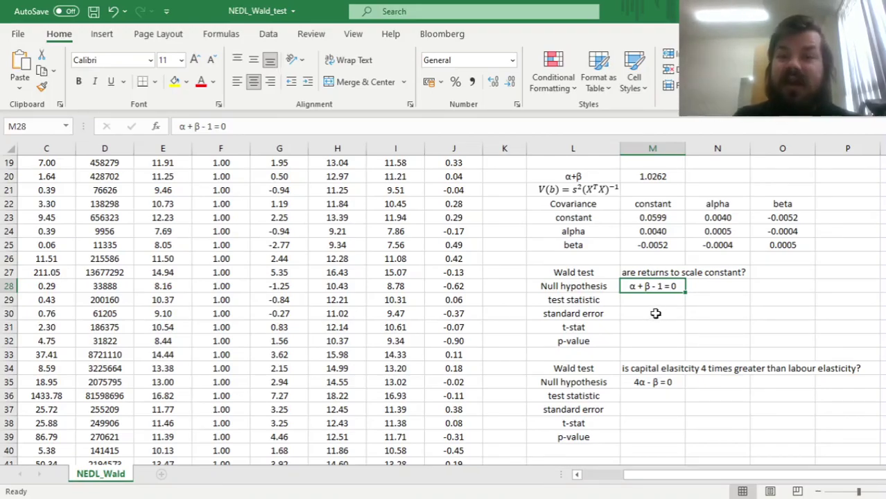
{"action": "scroll", "coordinate": [655, 312], "scroll_direction": "up", "scroll_amount": 2}
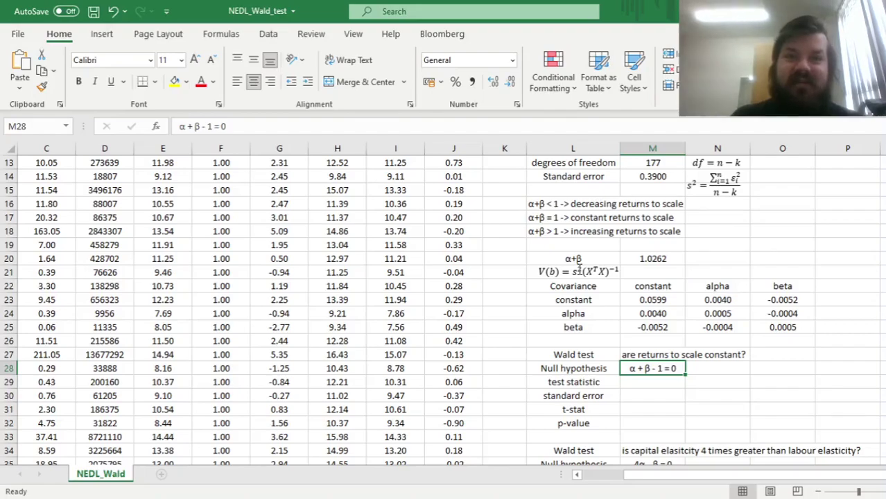
{"action": "left_click", "coordinate": [593, 258]}
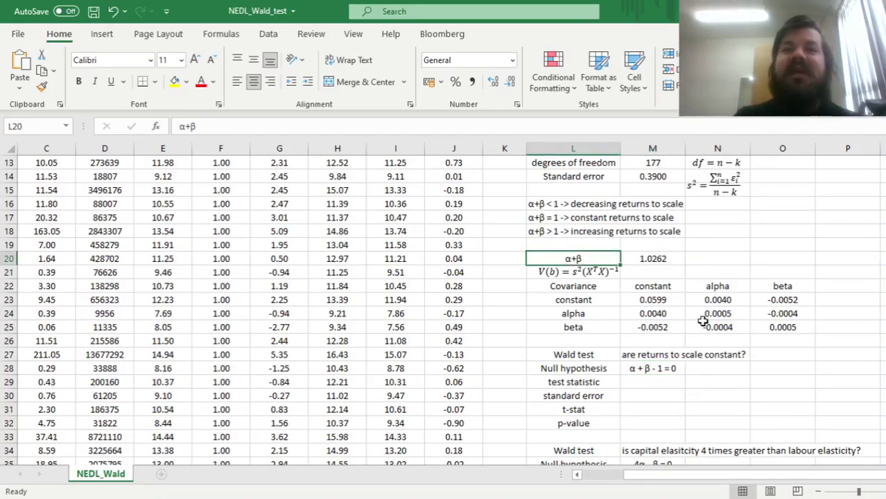
{"action": "left_click", "coordinate": [652, 367]}
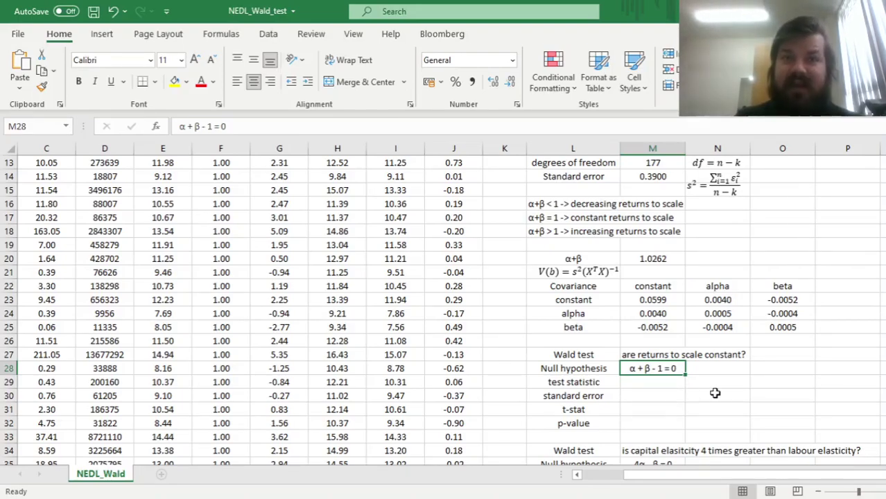
{"action": "scroll", "coordinate": [725, 357], "scroll_direction": "up", "scroll_amount": 3}
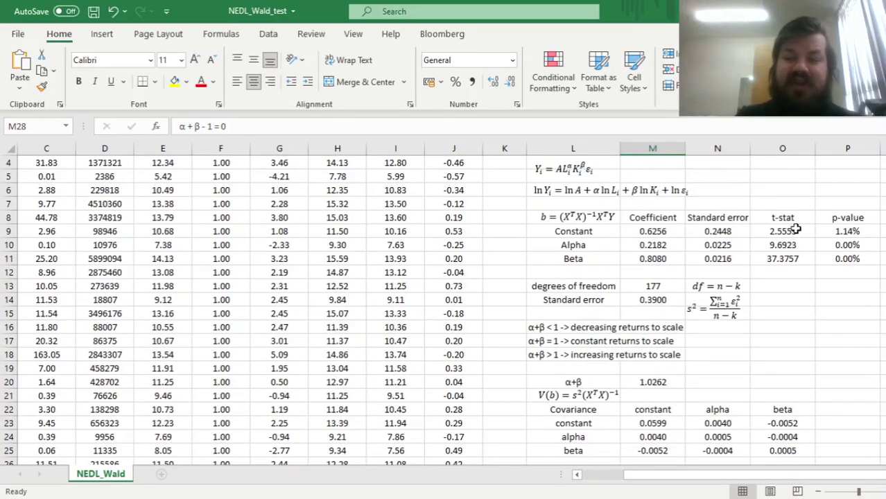
{"action": "left_click_drag", "start_coordinate": [792, 231], "coordinate": [799, 264]}
{"action": "scroll", "coordinate": [799, 267], "scroll_direction": "down", "scroll_amount": 4}
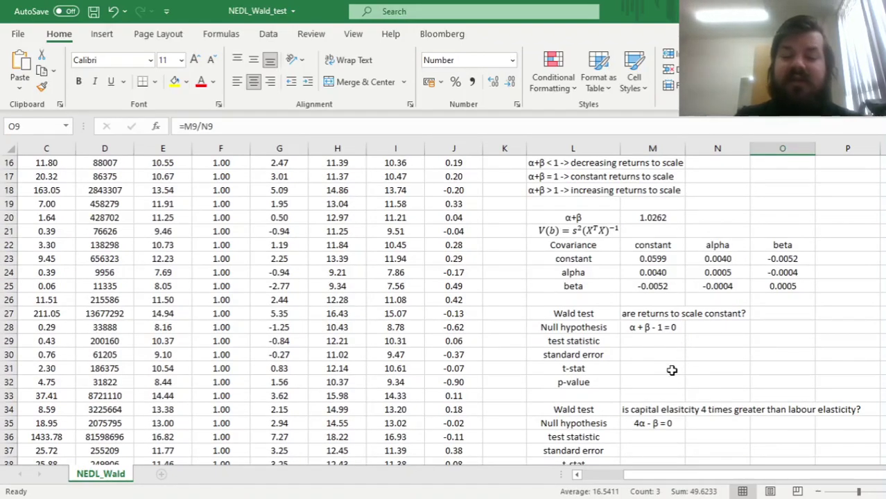
{"action": "left_click", "coordinate": [658, 220]}
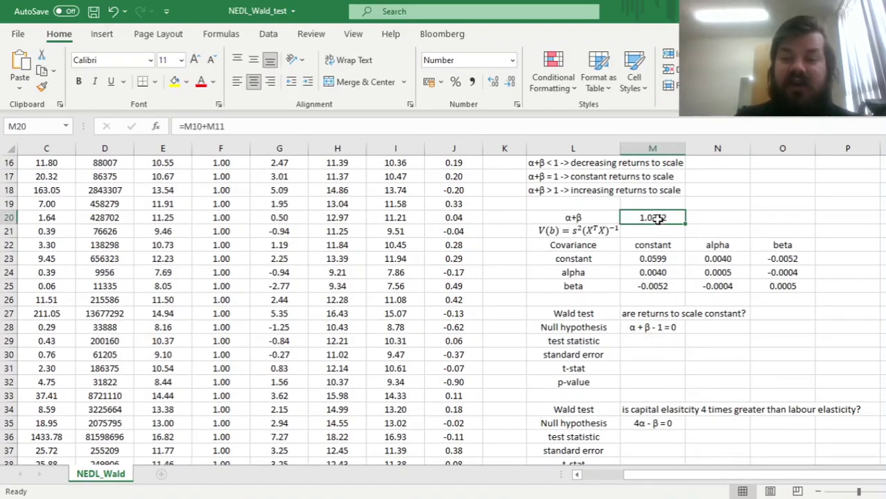
{"action": "left_click", "coordinate": [643, 332]}
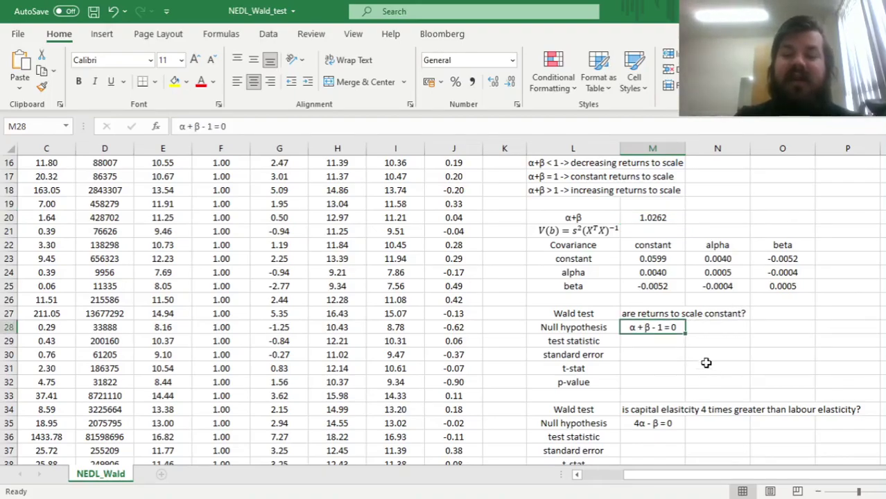
Step: Calculate the constant-returns Wald test statistic in M29 as the alpha coefficient M10 plus the beta coefficient M11 minus 1
{"action": "left_click", "coordinate": [643, 343]}
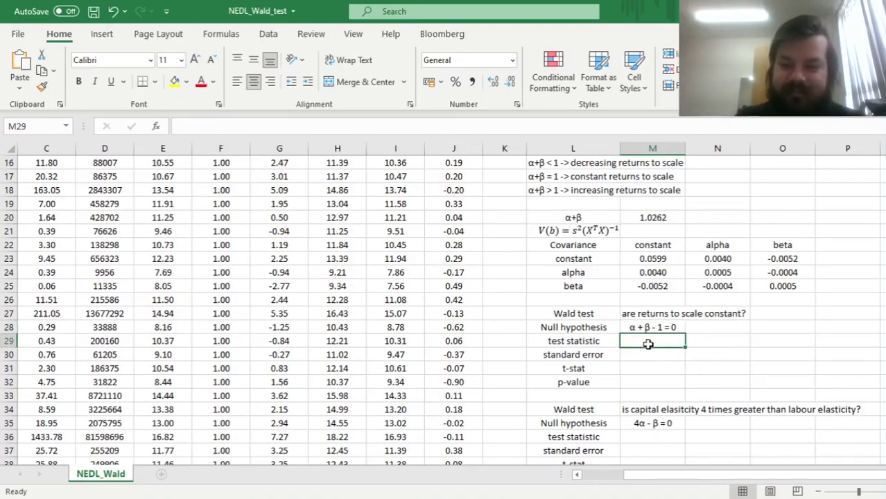
{"action": "type", "text": "="}
{"action": "scroll", "coordinate": [816, 333], "scroll_direction": "up", "scroll_amount": 3}
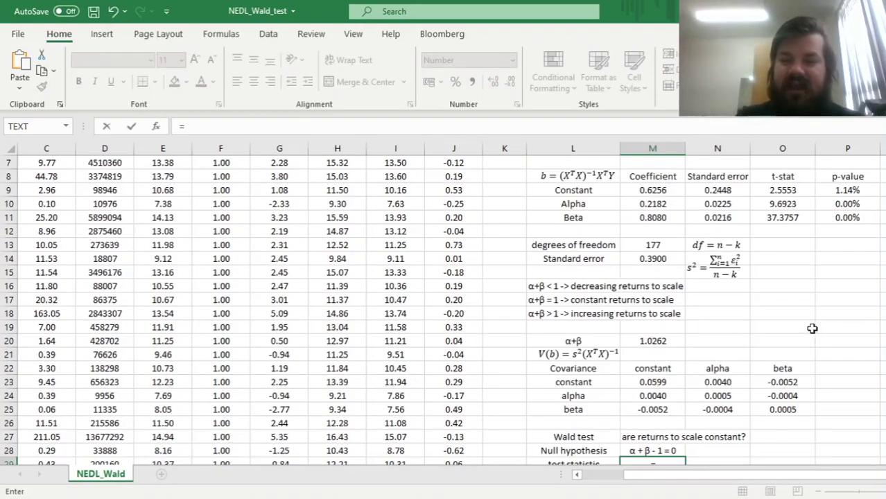
{"action": "left_click", "coordinate": [666, 204]}
{"action": "type", "text": "+"}
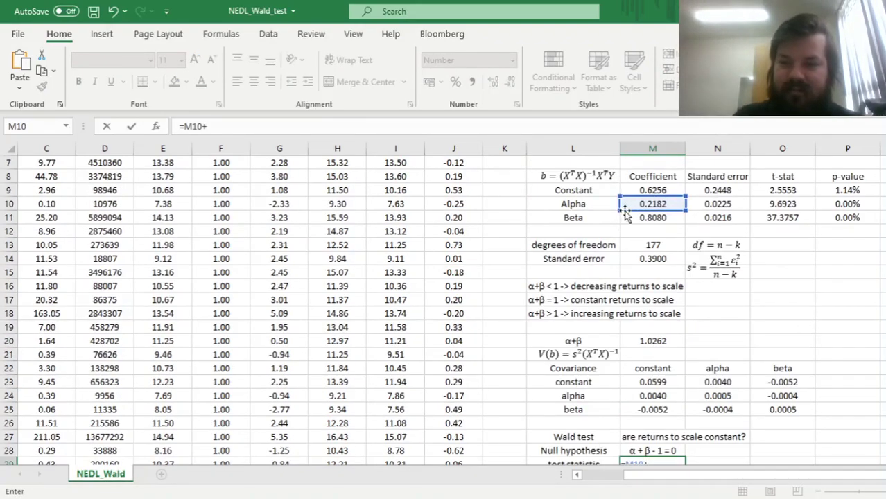
{"action": "left_click", "coordinate": [637, 219]}
{"action": "key", "text": "Return"}
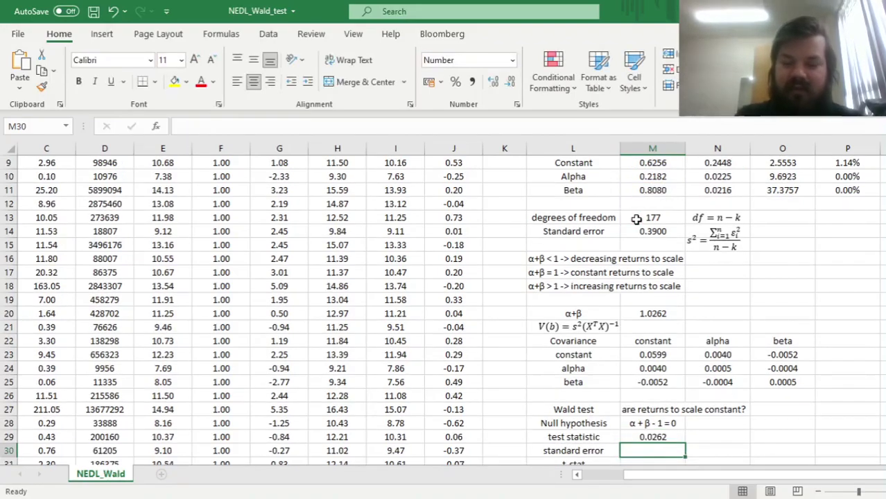
Step: Examine the null hypothesis in M28 and the variances on the covariance matrix diagonal in M23, N24 and O25
{"action": "scroll", "coordinate": [638, 201], "scroll_direction": "down", "scroll_amount": 4}
{"action": "left_click", "coordinate": [652, 259]}
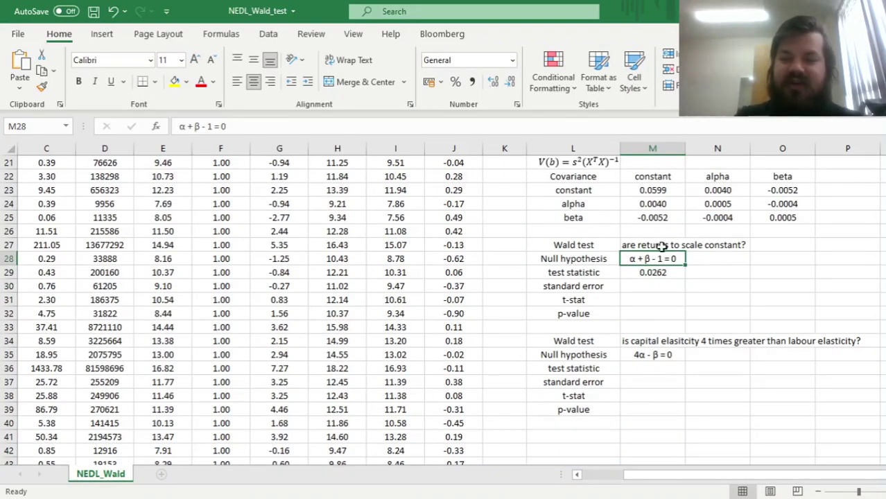
{"action": "left_click", "coordinate": [659, 286]}
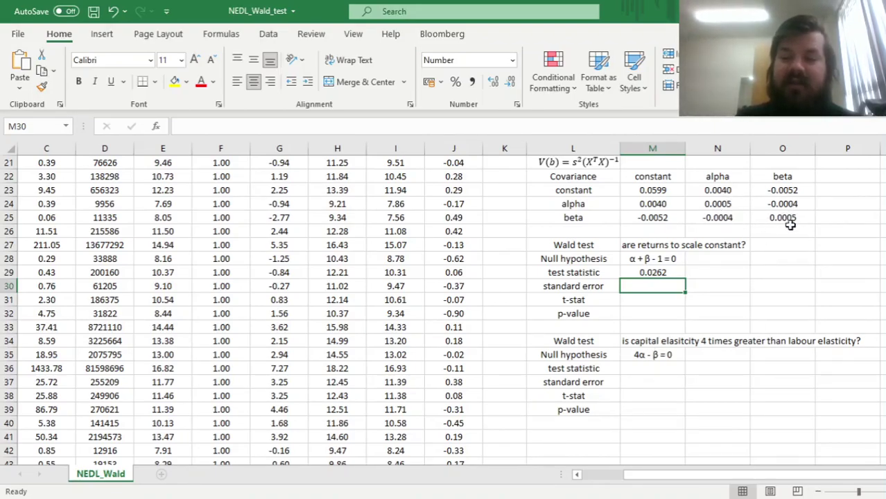
{"action": "left_click", "coordinate": [655, 193]}
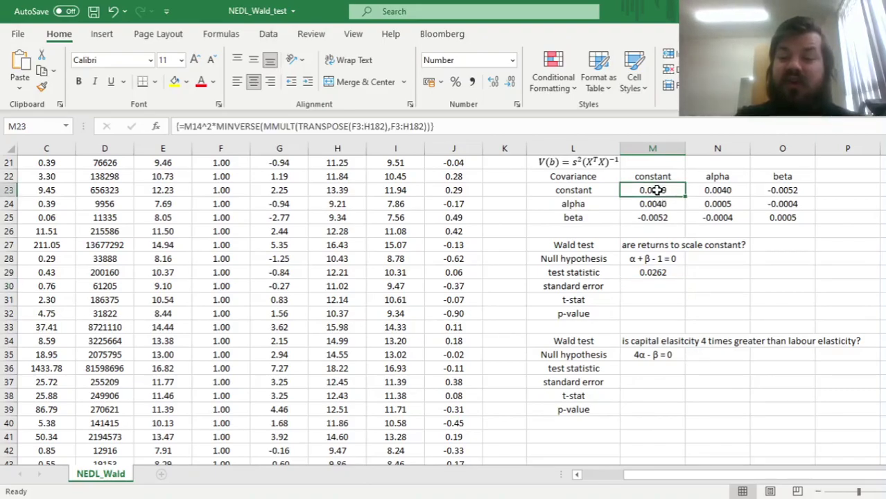
{"action": "left_click", "coordinate": [719, 205]}
{"action": "left_click", "coordinate": [774, 219]}
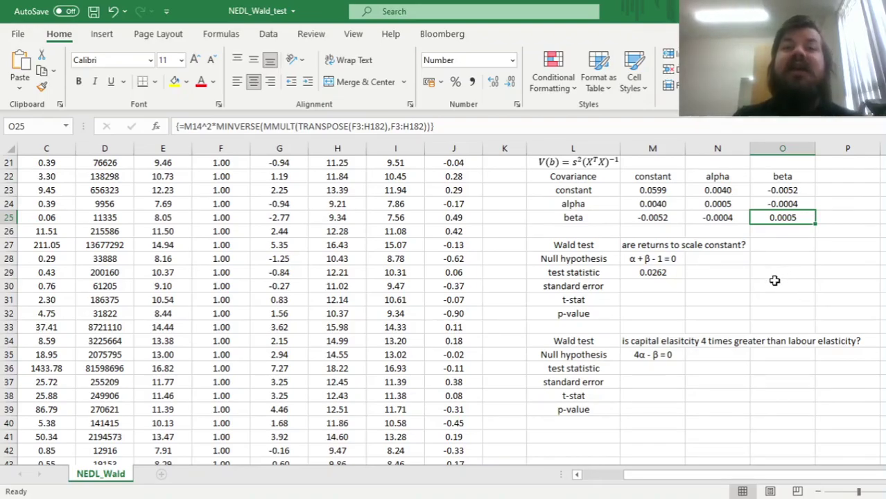
Step: Calculate the constant-returns test's standard error in M30 from the alpha and beta variances and their covariance, =SQRT(N24+O25+2*N25)
{"action": "left_click", "coordinate": [656, 284]}
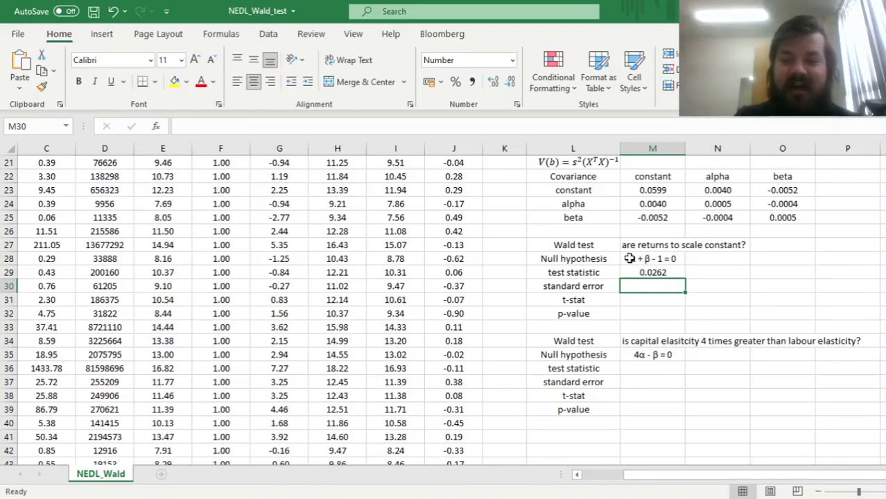
{"action": "type", "text": "="}
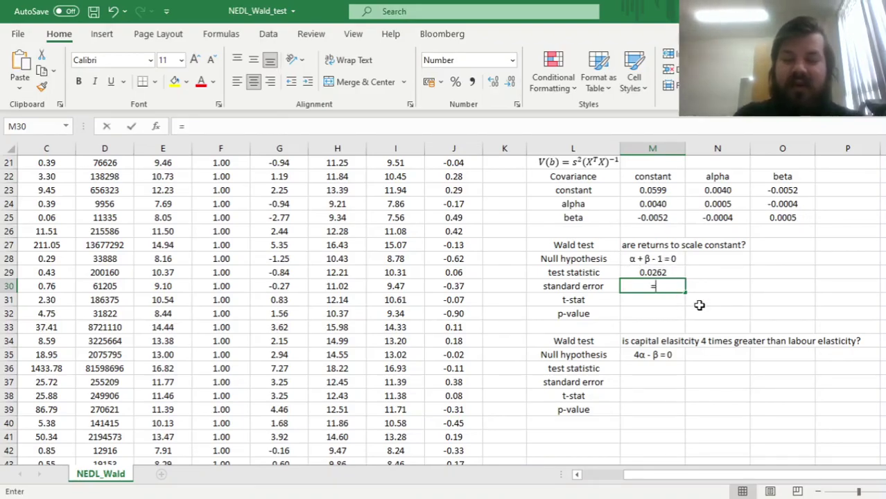
{"action": "type", "text": "SQRT("}
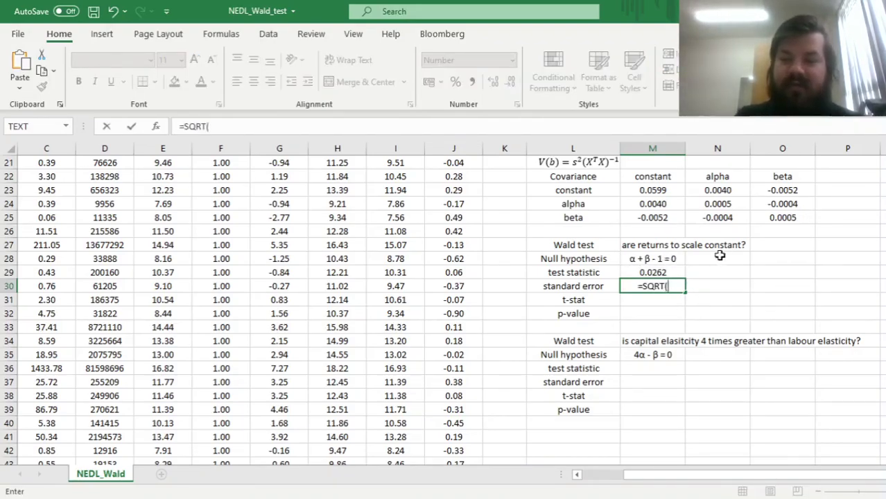
{"action": "left_click", "coordinate": [726, 204]}
{"action": "type", "text": "+"}
{"action": "left_click", "coordinate": [775, 218]}
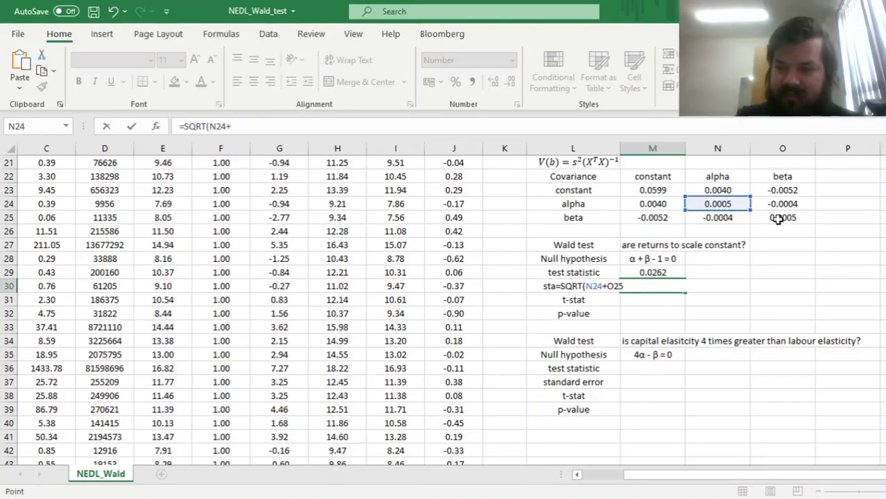
{"action": "type", "text": "+2"}
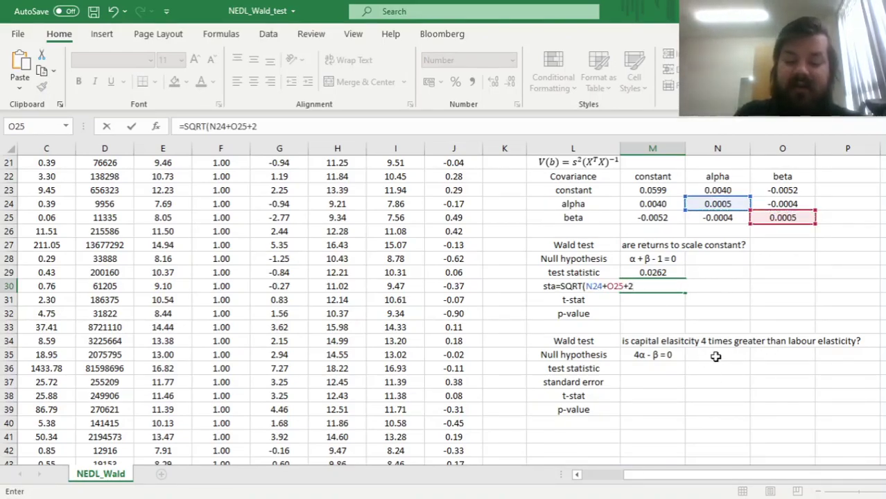
{"action": "type", "text": "*"}
{"action": "left_click", "coordinate": [724, 218]}
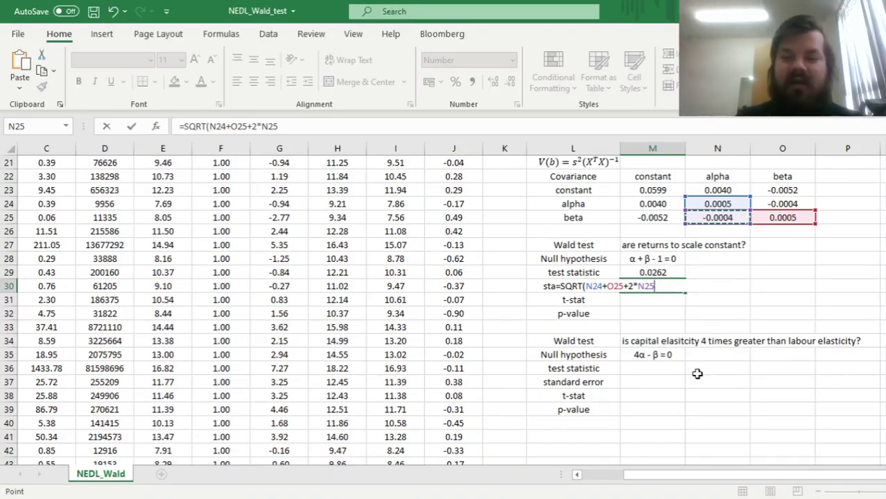
{"action": "type", "text": ")"}
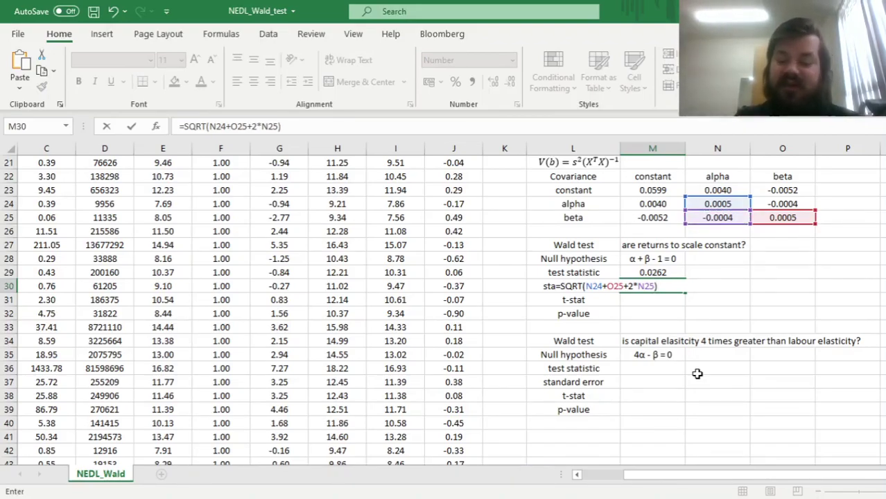
{"action": "key", "text": "Return"}
{"action": "key", "text": "Up"}
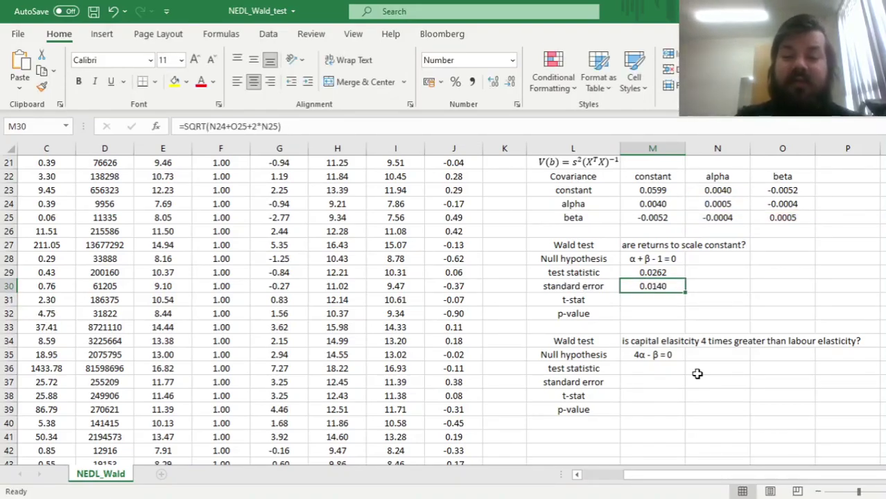
Step: Calculate the constant-returns test's t-stat in M31 by dividing the test statistic M29 by the standard error M30
{"action": "key", "text": "Down"}
{"action": "type", "text": "="}
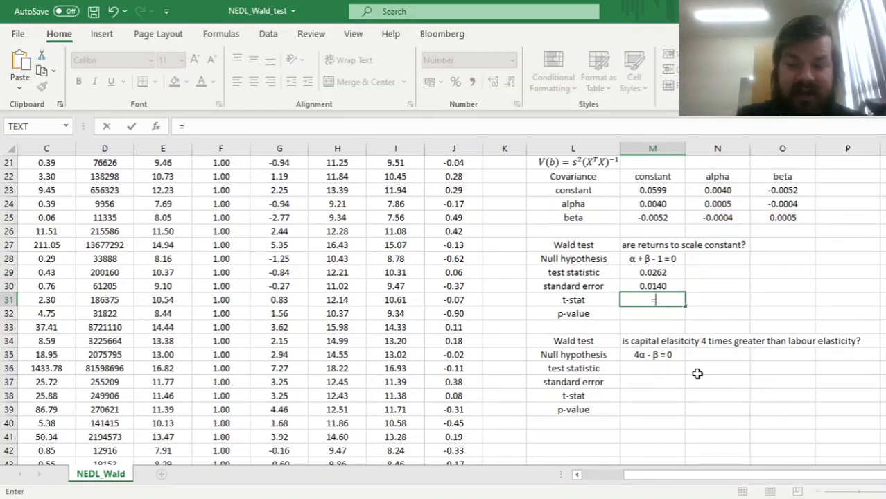
{"action": "key", "text": "Up"}
{"action": "key", "text": "Up"}
{"action": "type", "text": "/"}
{"action": "key", "text": "Up"}
{"action": "key", "text": "Return"}
{"action": "key", "text": "Up"}
{"action": "key", "text": "Down"}
{"action": "key", "text": "Up"}
{"action": "key", "text": "Down"}
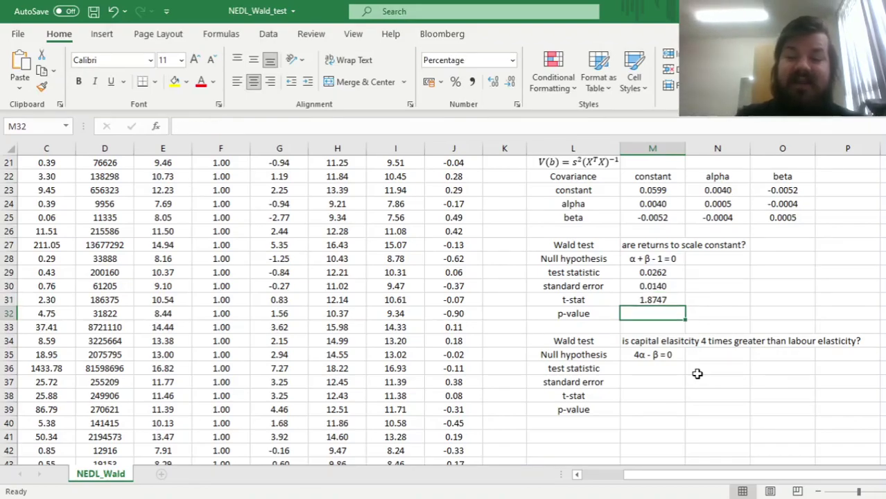
Step: Calculate the two-tailed p-value in M32 from the absolute t-stat and the degrees of freedom, =T.DIST.2T(ABS(M31),M13)
{"action": "type", "text": "=T.DIST.2T("}
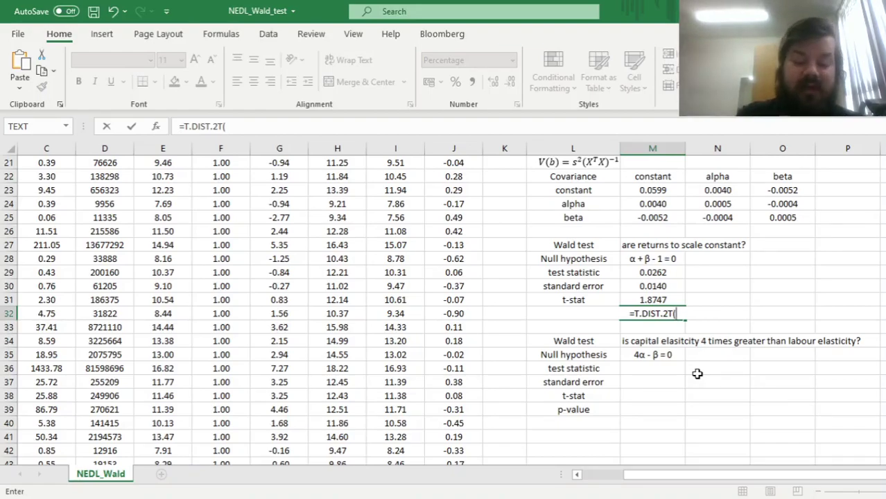
{"action": "type", "text": "ABS("}
{"action": "key", "text": "Up"}
{"action": "type", "text": ")"}
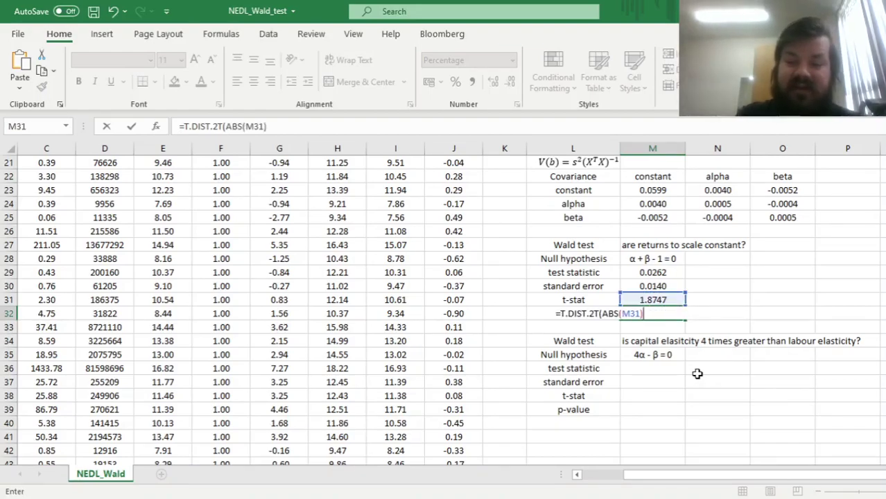
{"action": "type", "text": ","}
{"action": "scroll", "coordinate": [697, 373], "scroll_direction": "up", "scroll_amount": 4}
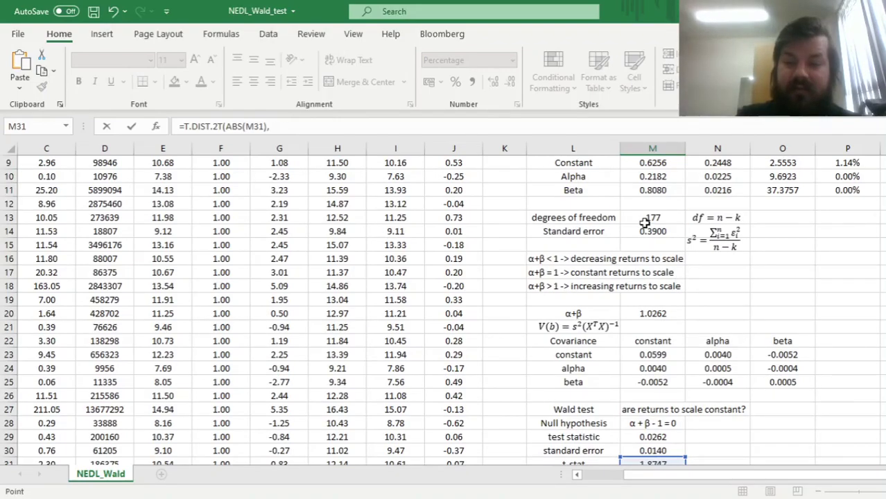
{"action": "left_click", "coordinate": [646, 220]}
{"action": "key", "text": "Return"}
{"action": "key", "text": "Return"}
{"action": "key", "text": "Return"}
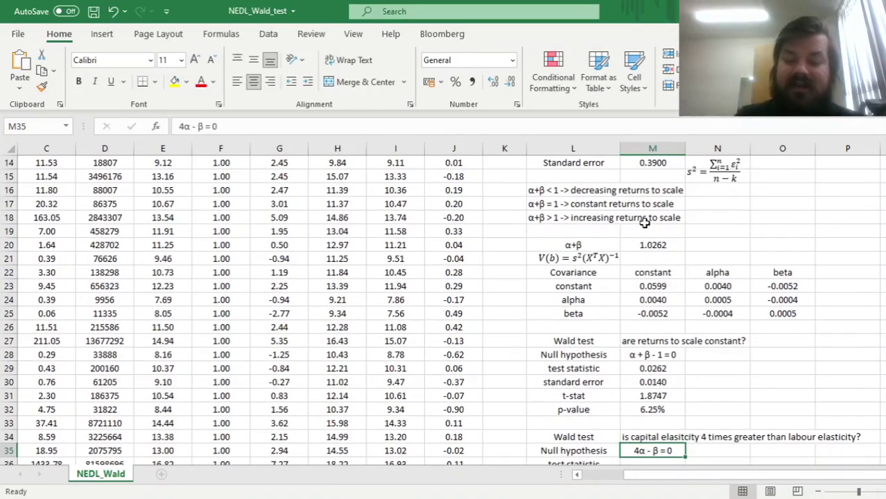
Step: Review the first test's p-value in M32 against the returns-to-scale rules, the α+β sum in M20 and the coefficients in M10:M11
{"action": "scroll", "coordinate": [698, 311], "scroll_direction": "down", "scroll_amount": 3}
{"action": "left_click", "coordinate": [648, 298]}
{"action": "left_click", "coordinate": [648, 287]}
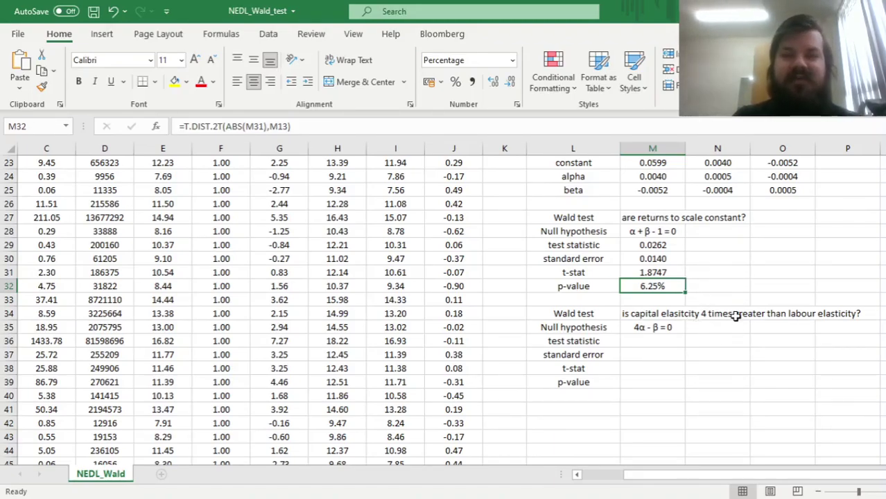
{"action": "scroll", "coordinate": [736, 316], "scroll_direction": "up", "scroll_amount": 7}
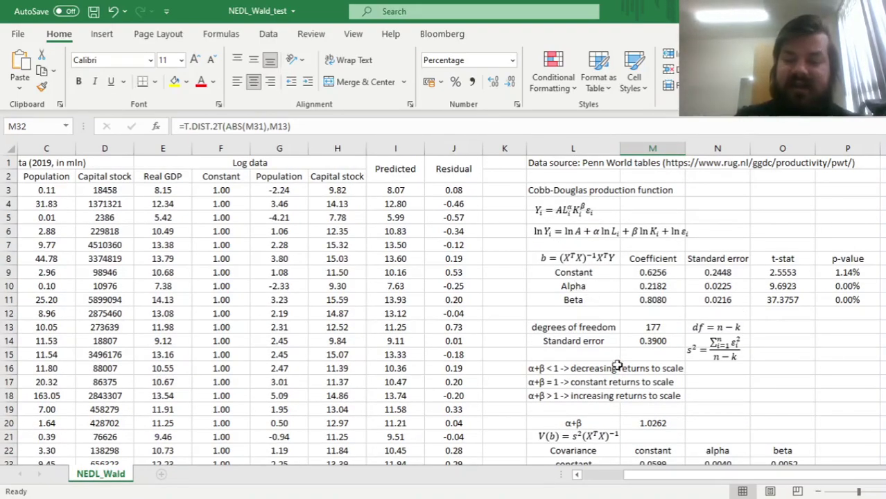
{"action": "left_click", "coordinate": [616, 394]}
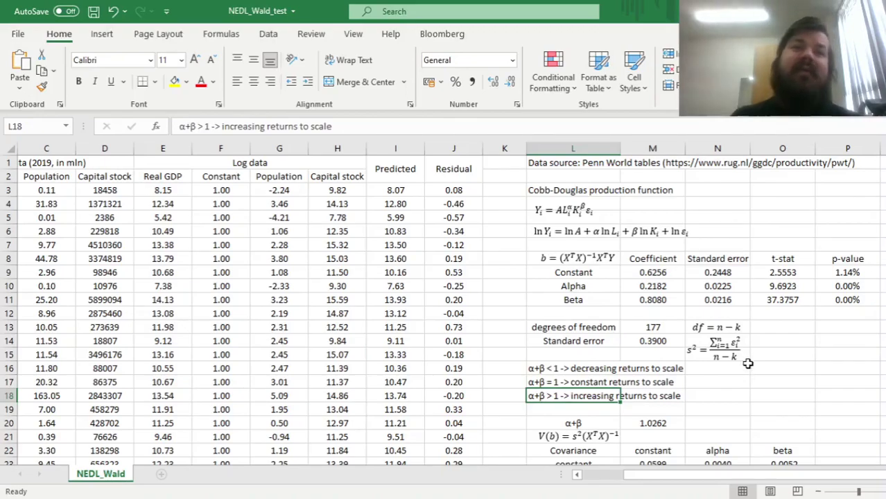
{"action": "scroll", "coordinate": [808, 365], "scroll_direction": "down", "scroll_amount": 4}
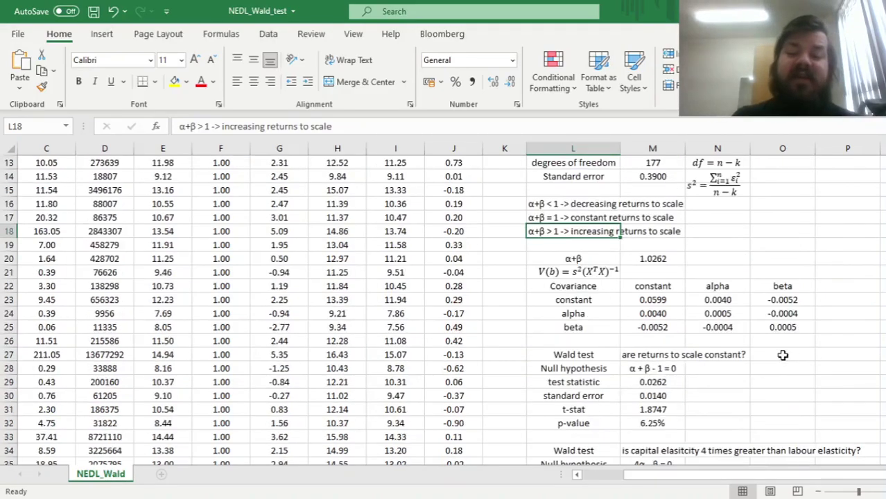
{"action": "left_click", "coordinate": [653, 258]}
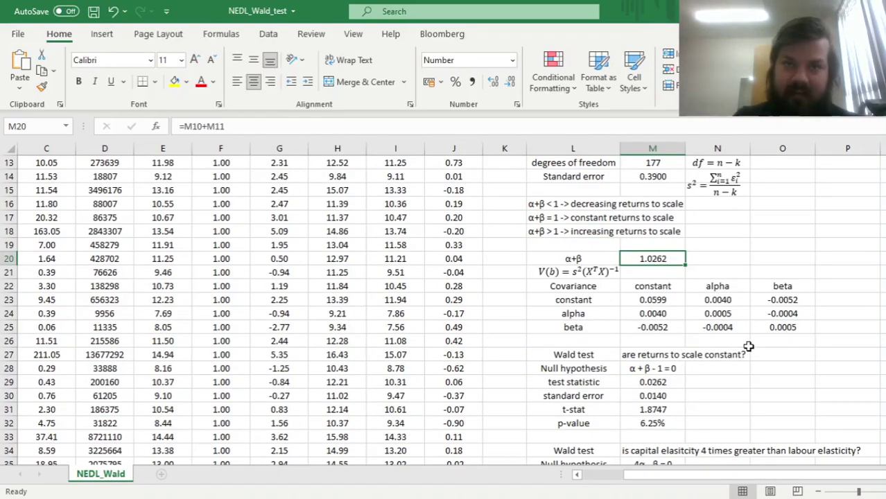
{"action": "scroll", "coordinate": [752, 357], "scroll_direction": "down", "scroll_amount": 4}
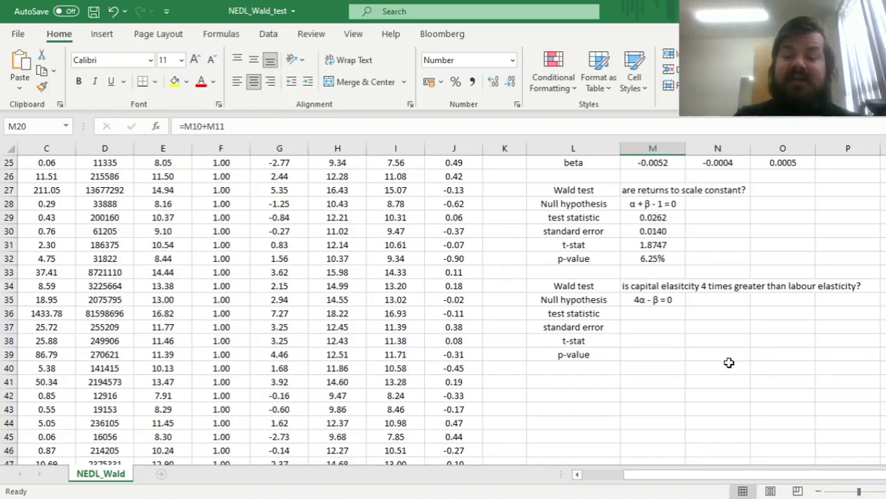
{"action": "scroll", "coordinate": [728, 363], "scroll_direction": "up", "scroll_amount": 7}
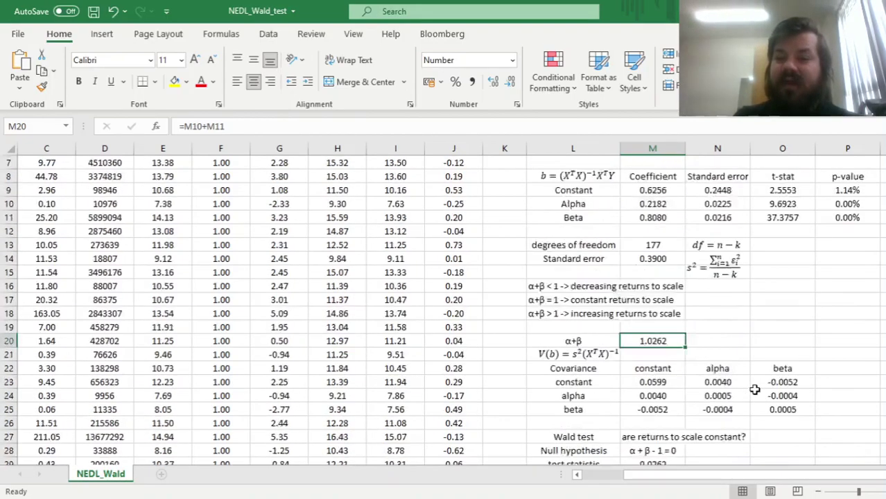
{"action": "left_click", "coordinate": [657, 261]}
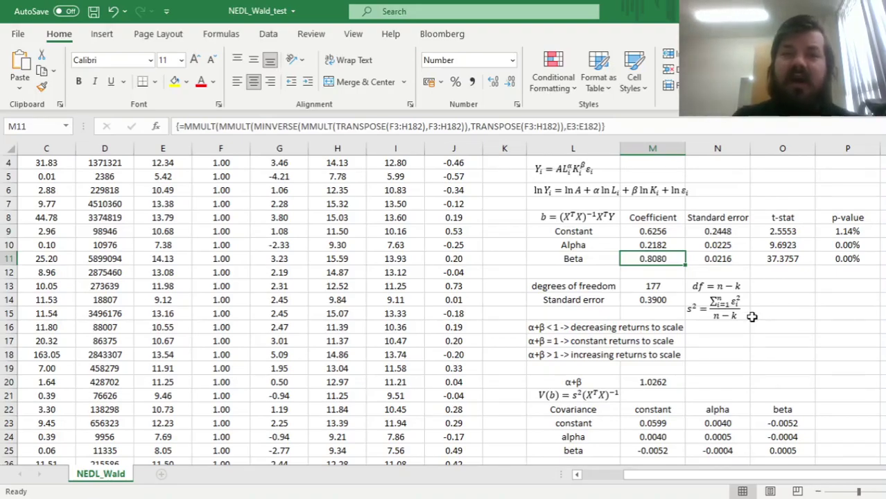
{"action": "left_click", "coordinate": [645, 243]}
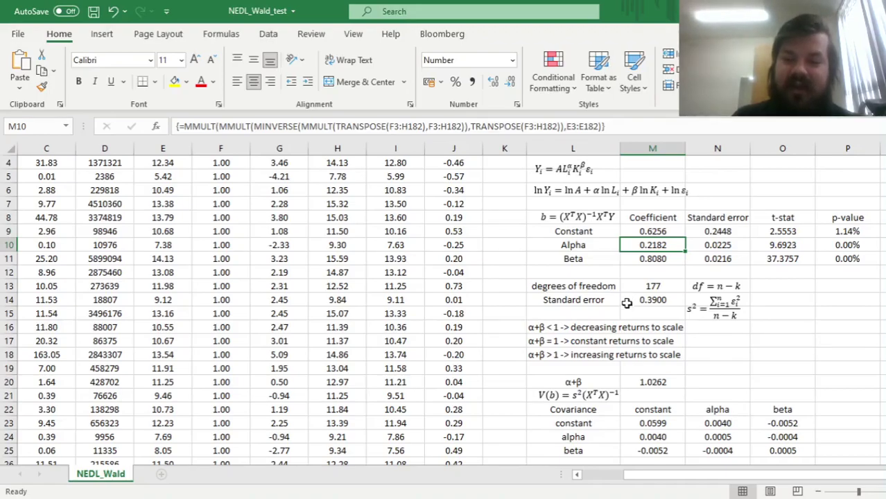
Step: Calculate the second Wald test's statistic in M36 as four times the alpha coefficient minus the beta coefficient, =4*M10-M11
{"action": "scroll", "coordinate": [626, 304], "scroll_direction": "down", "scroll_amount": 6}
{"action": "left_click", "coordinate": [652, 340]}
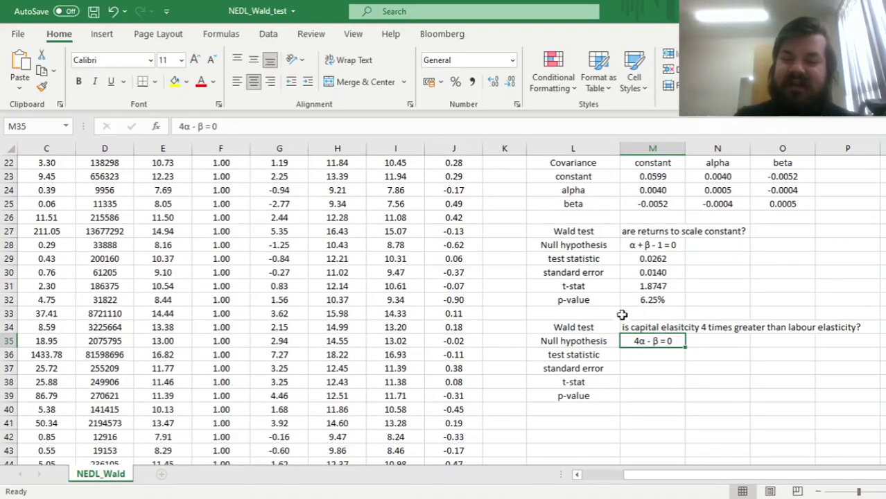
{"action": "left_click", "coordinate": [653, 355]}
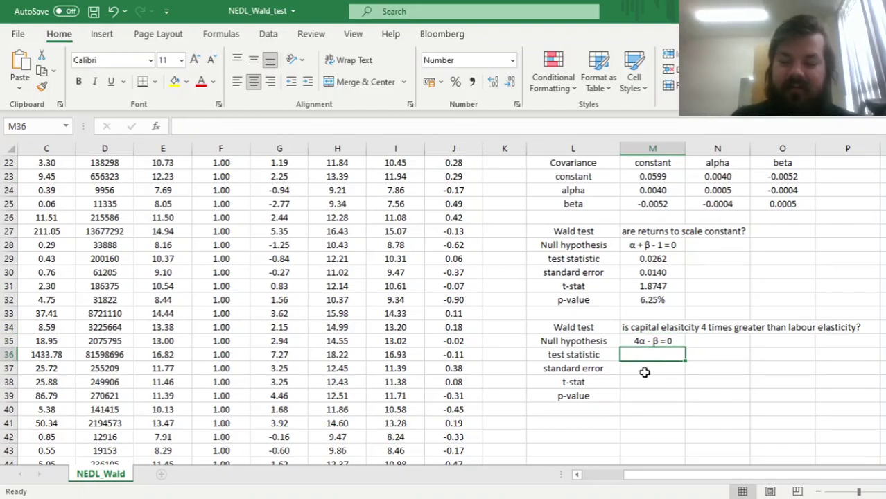
{"action": "type", "text": "=4*"}
{"action": "scroll", "coordinate": [645, 373], "scroll_direction": "up", "scroll_amount": 7}
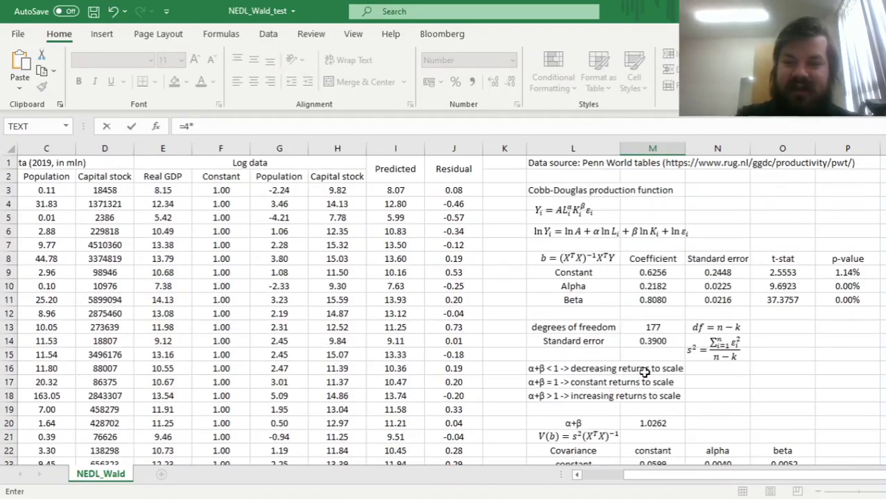
{"action": "left_click", "coordinate": [643, 287]}
{"action": "type", "text": "-"}
{"action": "left_click", "coordinate": [638, 298]}
{"action": "key", "text": "Return"}
Step: Calculate the second Wald test's standard error in M37 from the alpha and beta variances and their covariance, =SQRT(4^2*N24 + O25 - 2*4*1*N25)
{"action": "scroll", "coordinate": [678, 440], "scroll_direction": "down", "scroll_amount": 6}
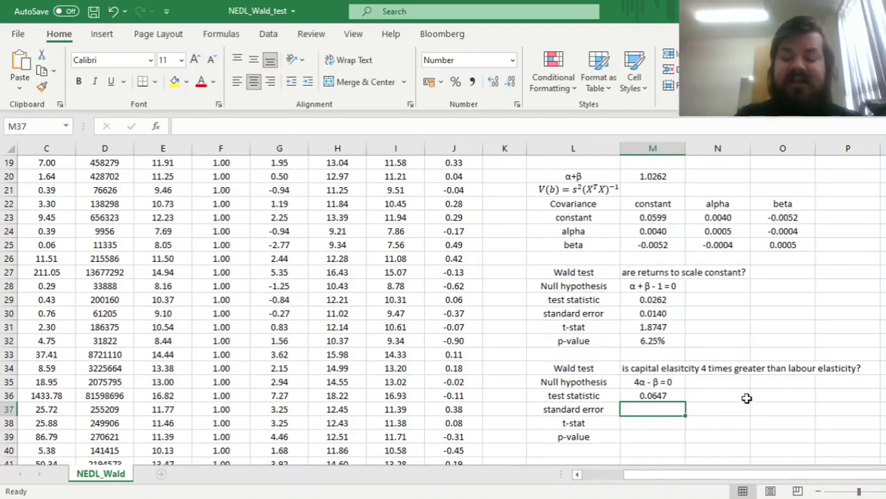
{"action": "type", "text": "=SQRT("}
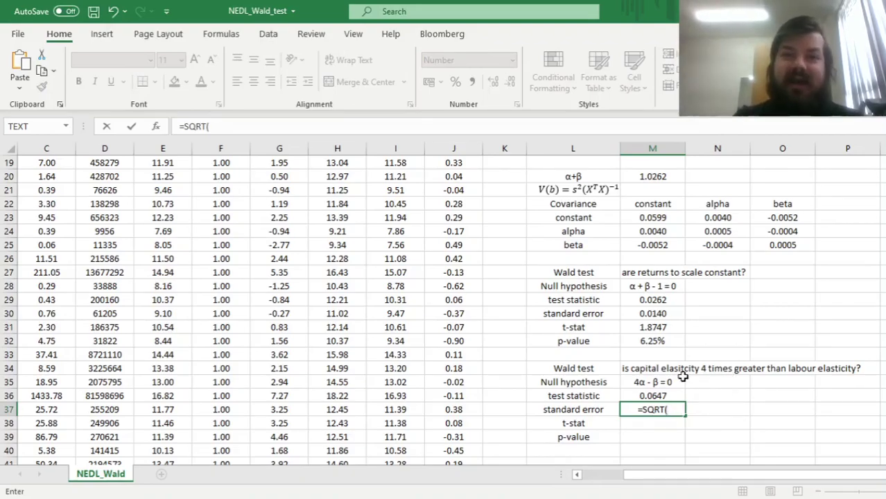
{"action": "type", "text": "4^2*"}
{"action": "left_click", "coordinate": [708, 228]}
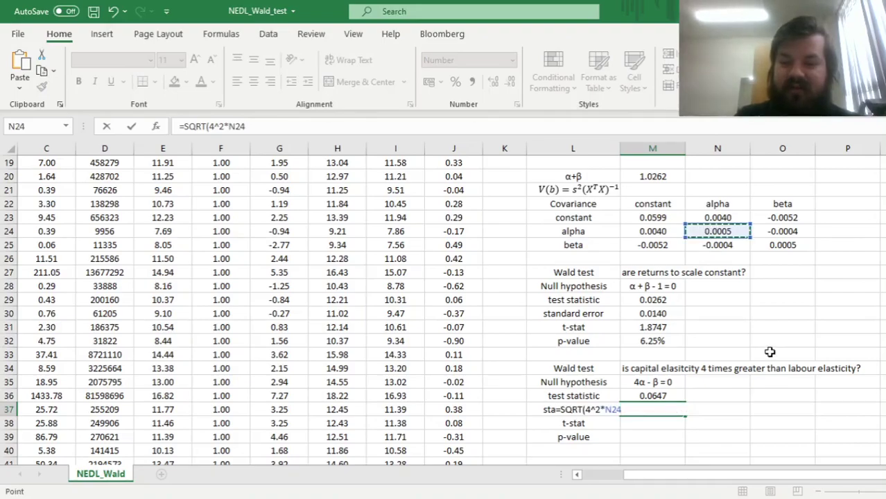
{"action": "key", "text": "F2"}
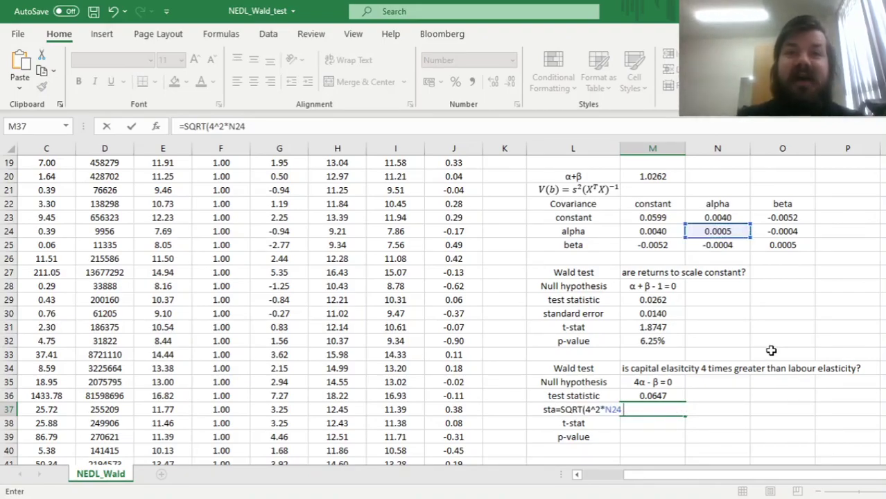
{"action": "type", "text": "+"}
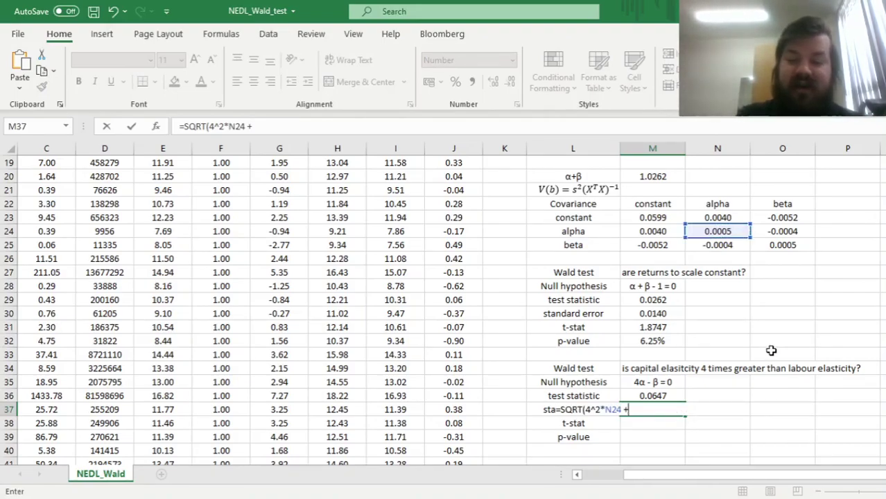
{"action": "left_click", "coordinate": [785, 246]}
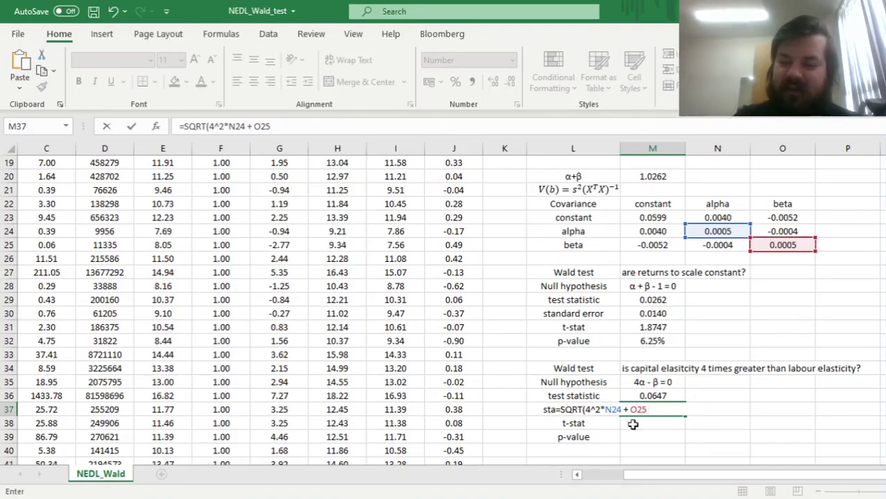
{"action": "type", "text": "- 2*"}
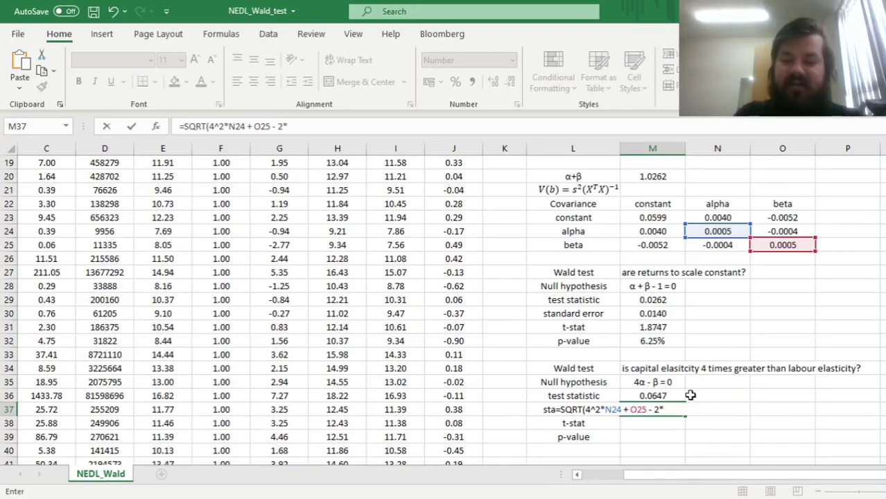
{"action": "type", "text": "4"}
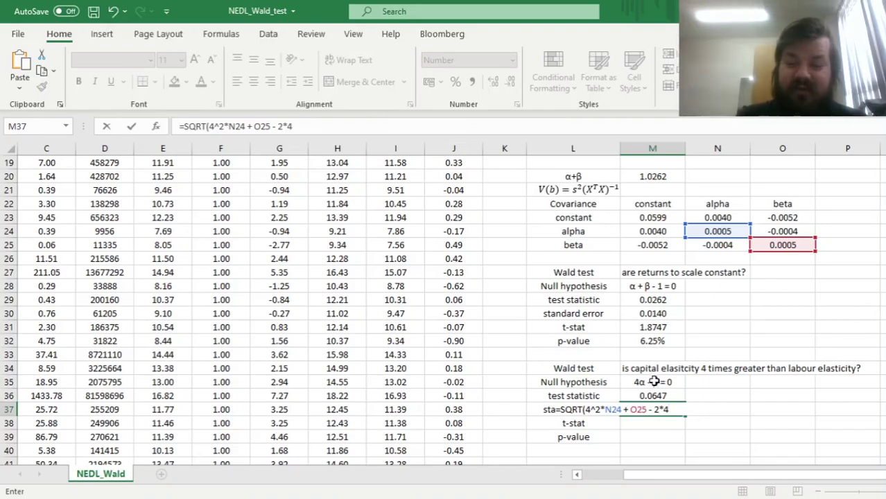
{"action": "type", "text": "*"}
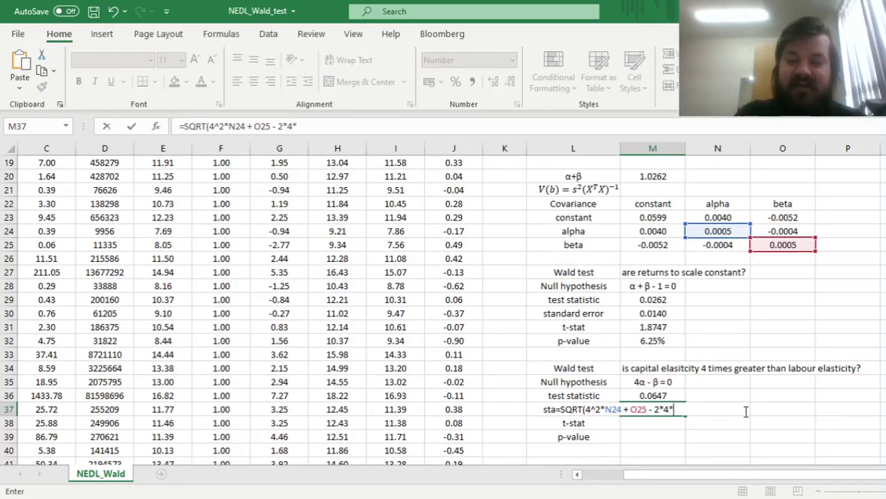
{"action": "type", "text": "1*"}
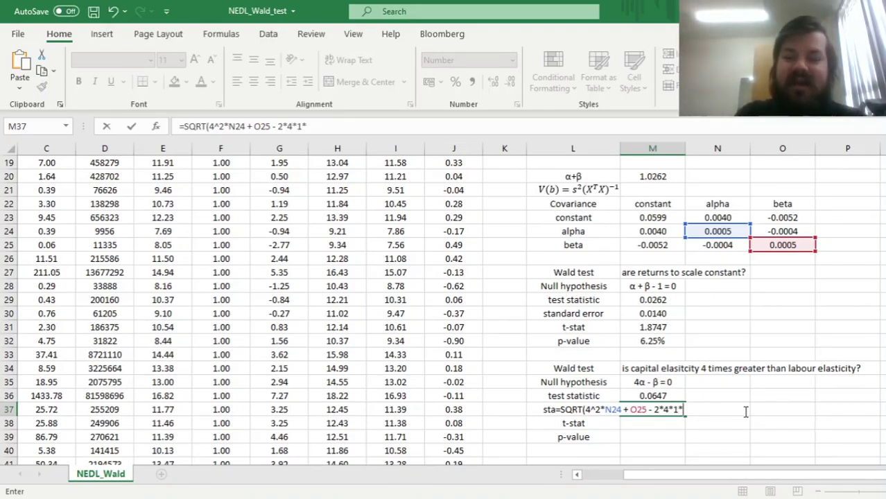
{"action": "left_click", "coordinate": [724, 246]}
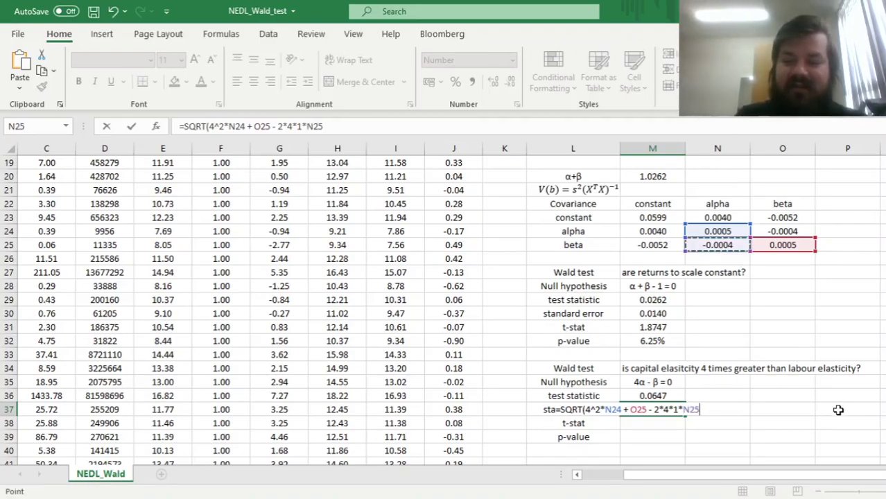
{"action": "type", "text": ")"}
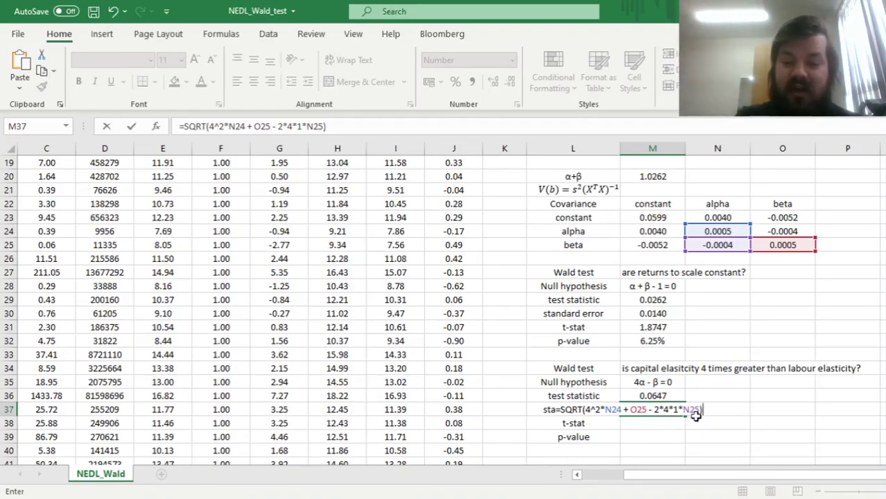
{"action": "key", "text": "Return"}
{"action": "key", "text": "Up"}
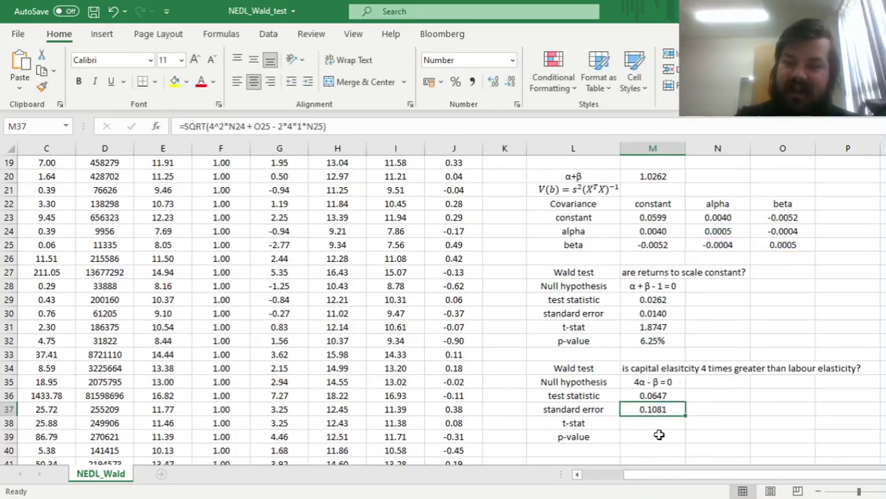
Step: Calculate the second Wald test's t-stat in M38 by dividing the test statistic M36 by the standard error M37
{"action": "left_click", "coordinate": [640, 423]}
{"action": "type", "text": "="}
{"action": "left_click", "coordinate": [645, 396]}
{"action": "type", "text": "/"}
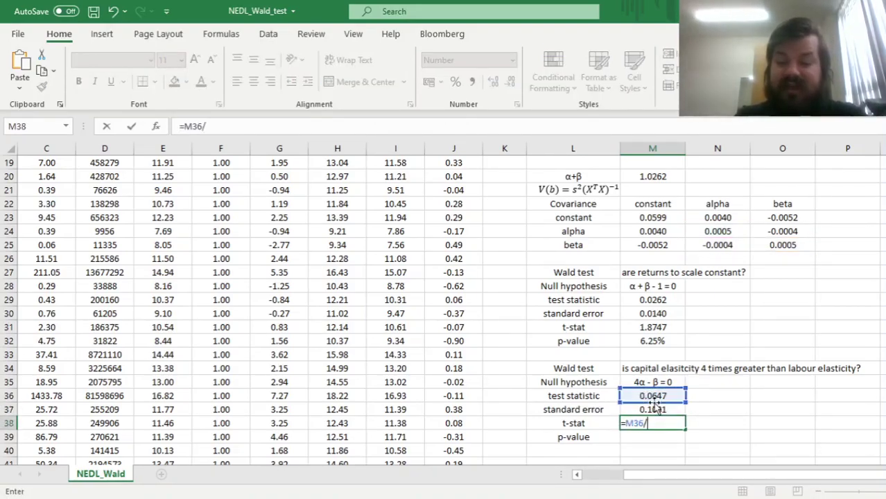
{"action": "left_click", "coordinate": [650, 415]}
{"action": "key", "text": "Return"}
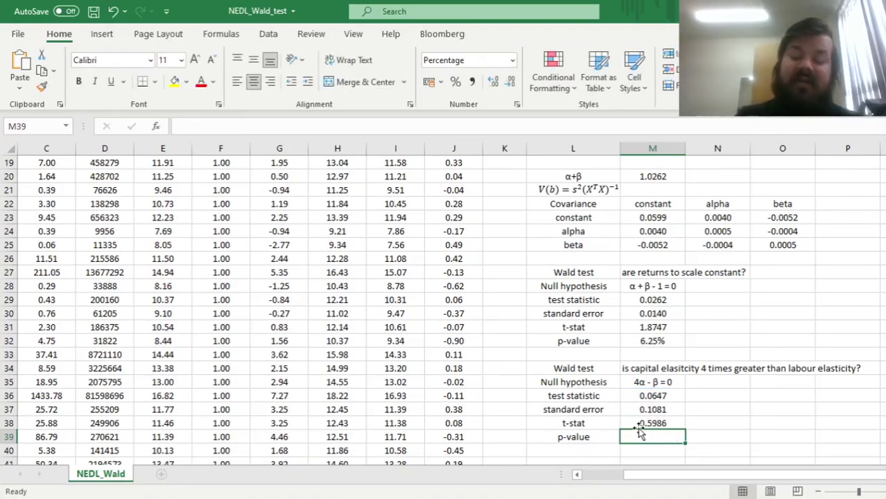
Step: Calculate the second test's two-tailed p-value in M39 from the absolute t-stat and the degrees of freedom, =T.DIST.2T(ABS(M38),M13)
{"action": "scroll", "coordinate": [639, 430], "scroll_direction": "down", "scroll_amount": 1}
{"action": "type", "text": "=T.DIS"}
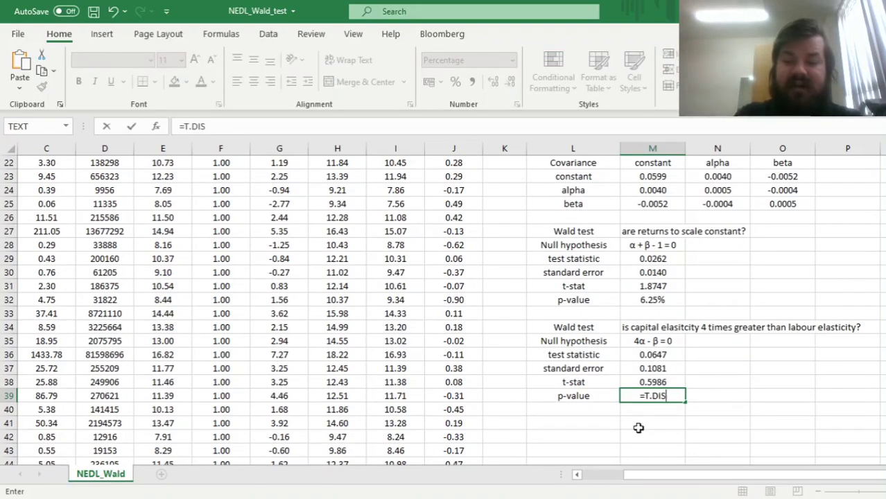
{"action": "type", "text": "T.2T(ABS("}
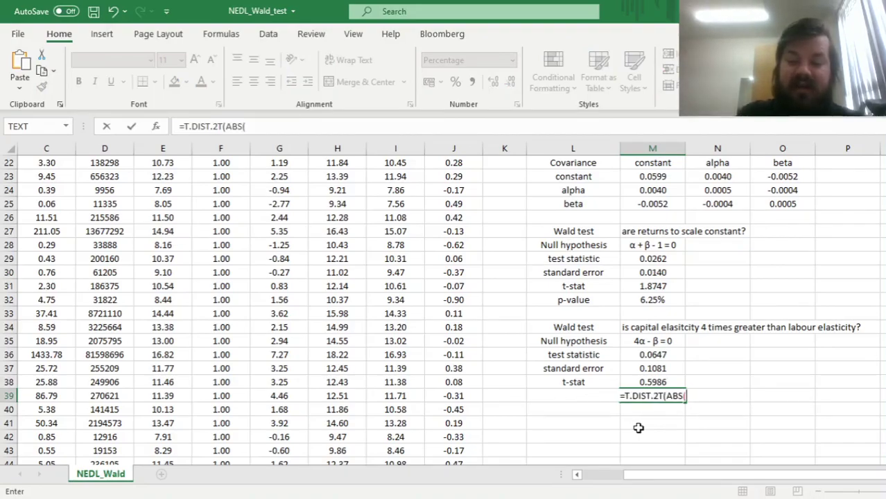
{"action": "key", "text": "Up"}
{"action": "type", "text": "),"}
{"action": "scroll", "coordinate": [638, 428], "scroll_direction": "up", "scroll_amount": 3}
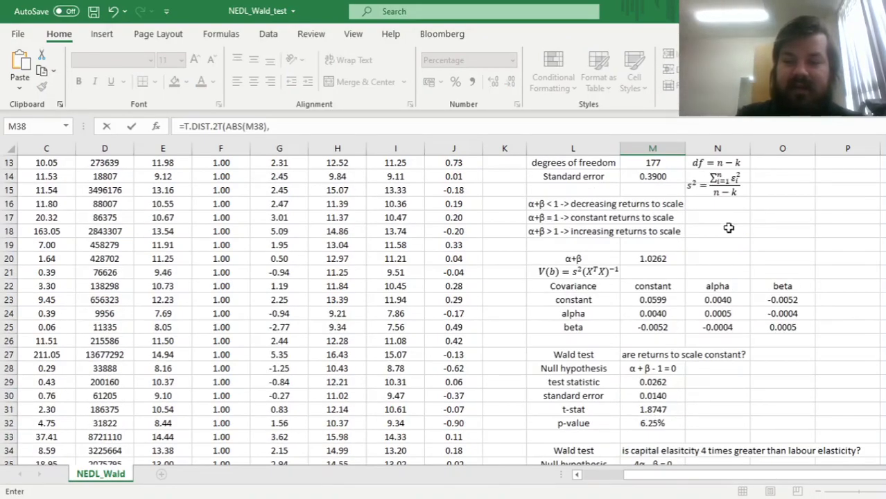
{"action": "left_click", "coordinate": [653, 162]}
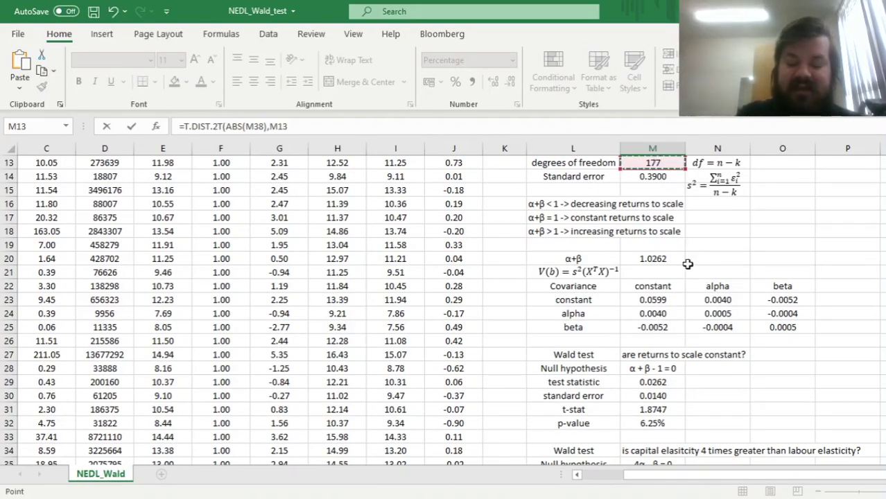
{"action": "key", "text": "Return"}
{"action": "key", "text": "Up"}
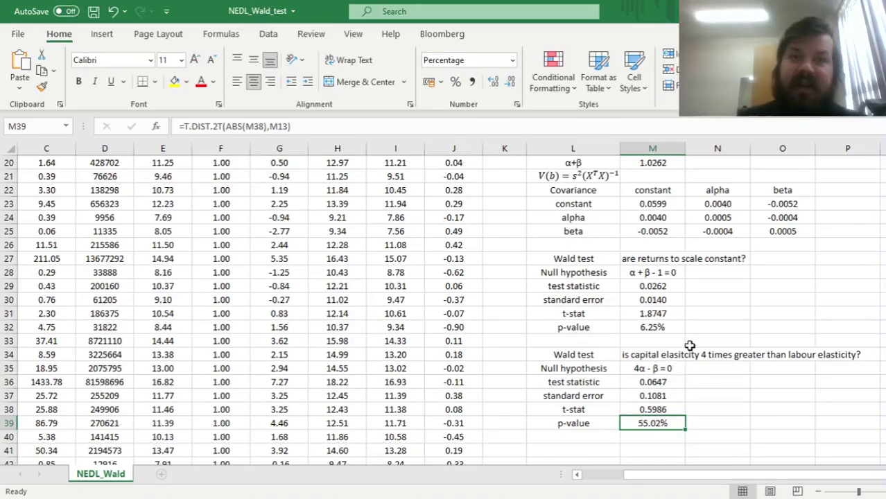
Step: Compare the beta and alpha coefficients in M11 and M10 with the results of the second Wald test
{"action": "scroll", "coordinate": [728, 361], "scroll_direction": "up", "scroll_amount": 6}
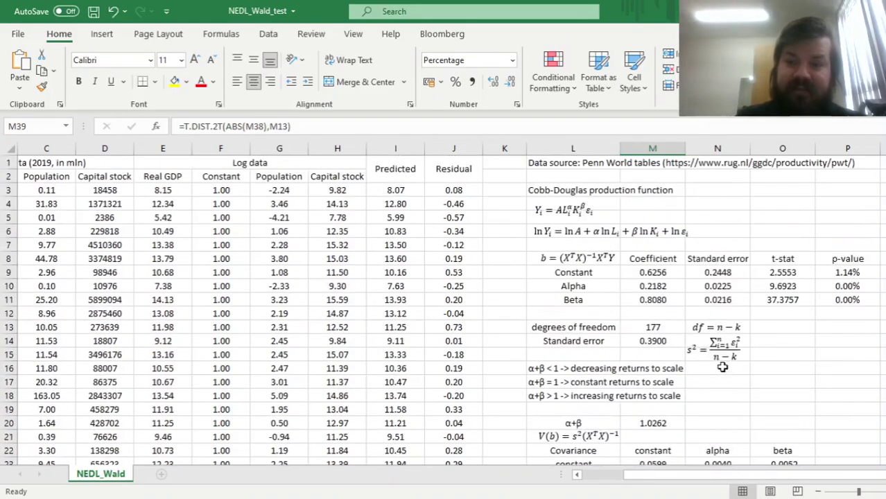
{"action": "left_click", "coordinate": [648, 303]}
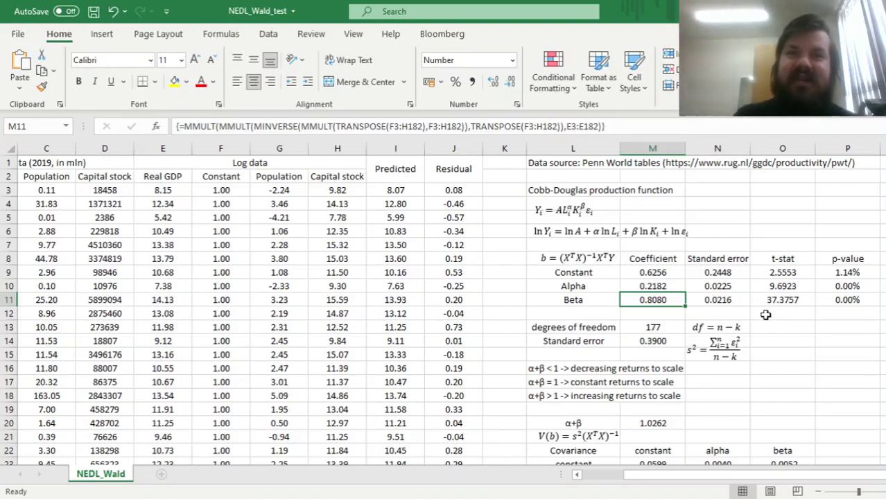
{"action": "left_click", "coordinate": [650, 286]}
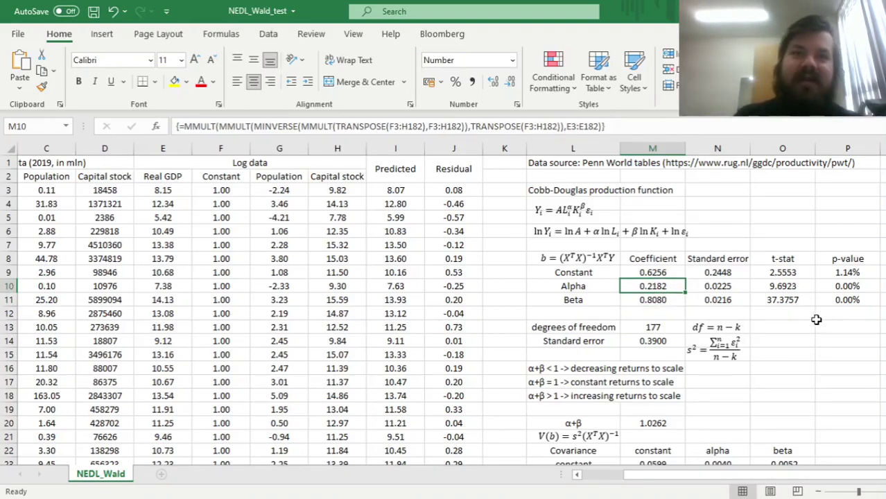
{"action": "scroll", "coordinate": [792, 337], "scroll_direction": "down", "scroll_amount": 9}
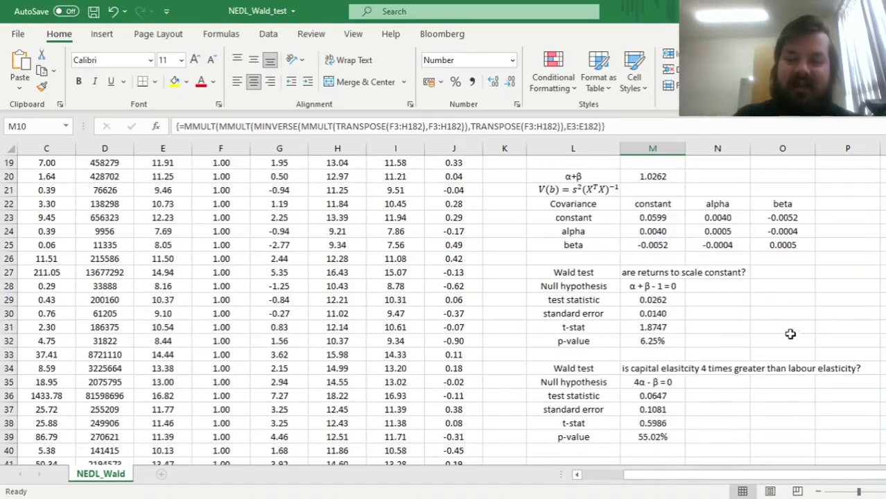
{"action": "scroll", "coordinate": [772, 327], "scroll_direction": "up", "scroll_amount": 2}
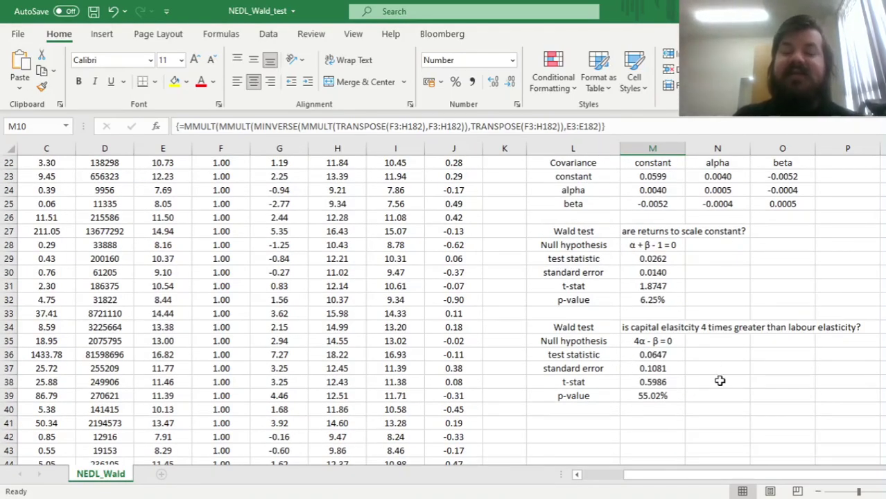